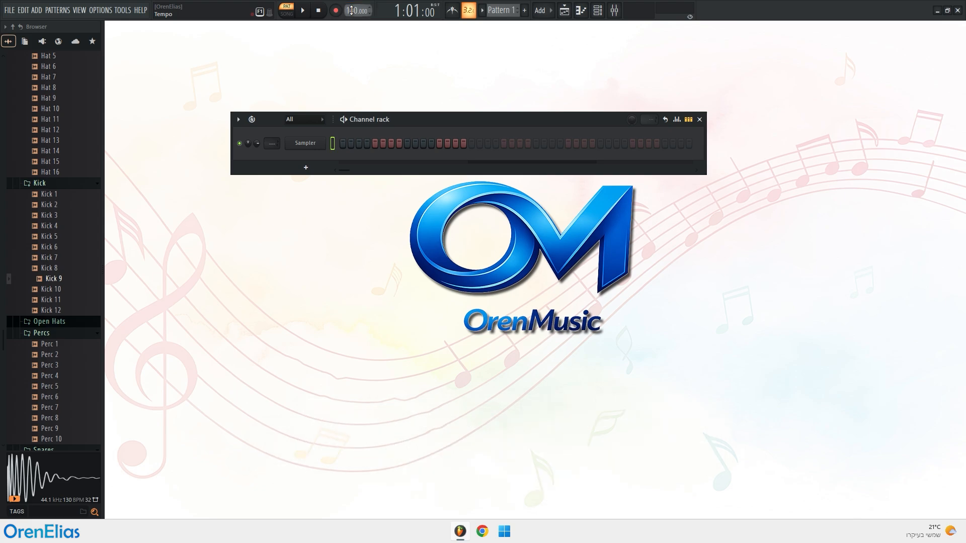
- Set the project tempo to 90 BPM
right_click(352, 10)
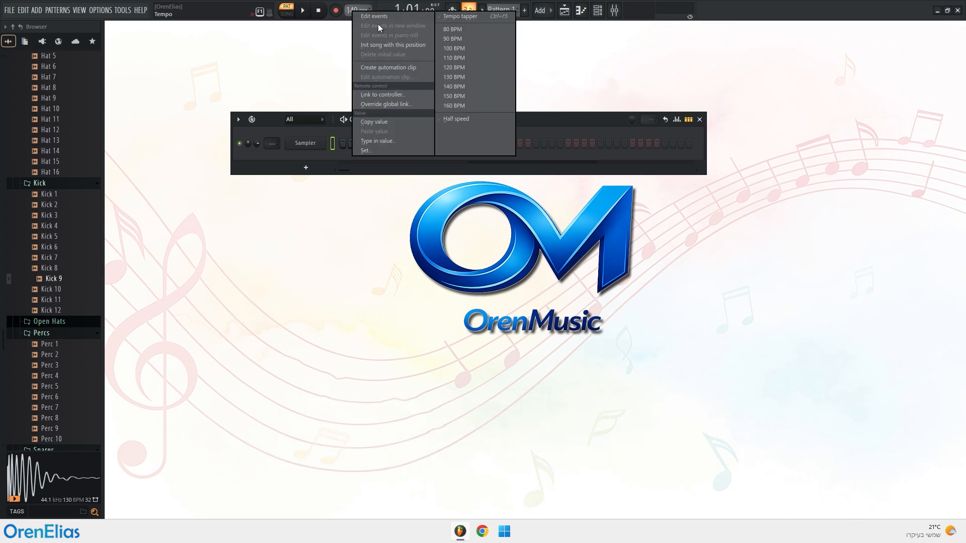
left_click(446, 39)
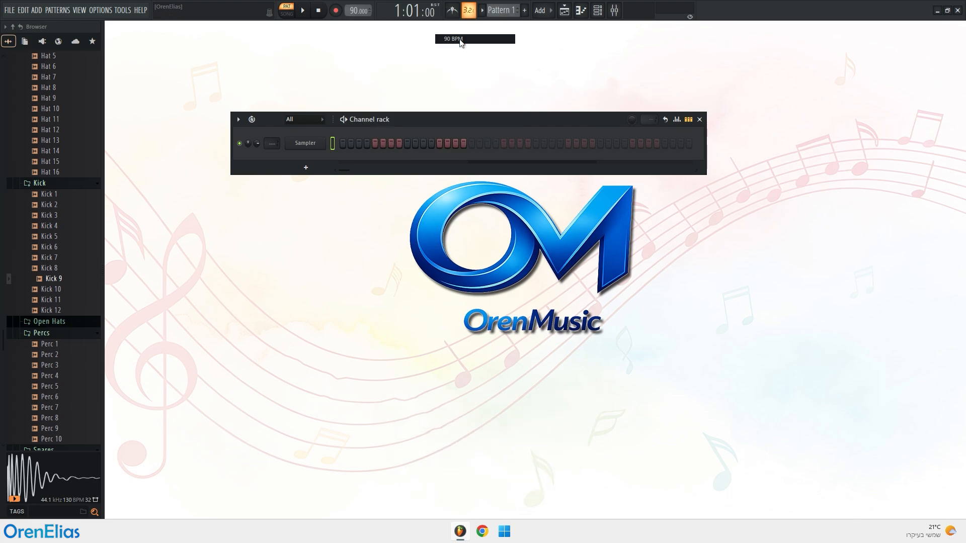
- Add an Addictive Keys instrument channel to the channel rack and close its plugin window
left_click_drag(382, 119, 353, 134)
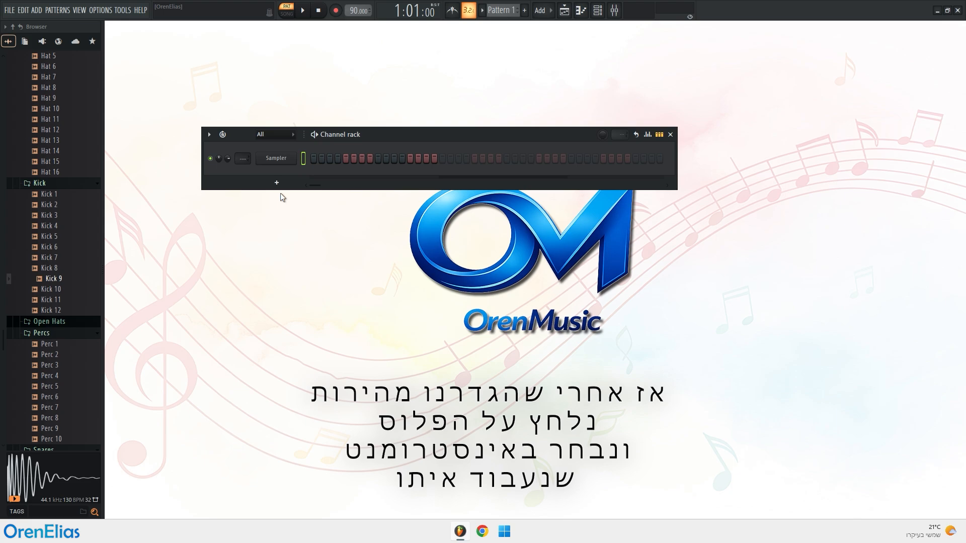
left_click(277, 189)
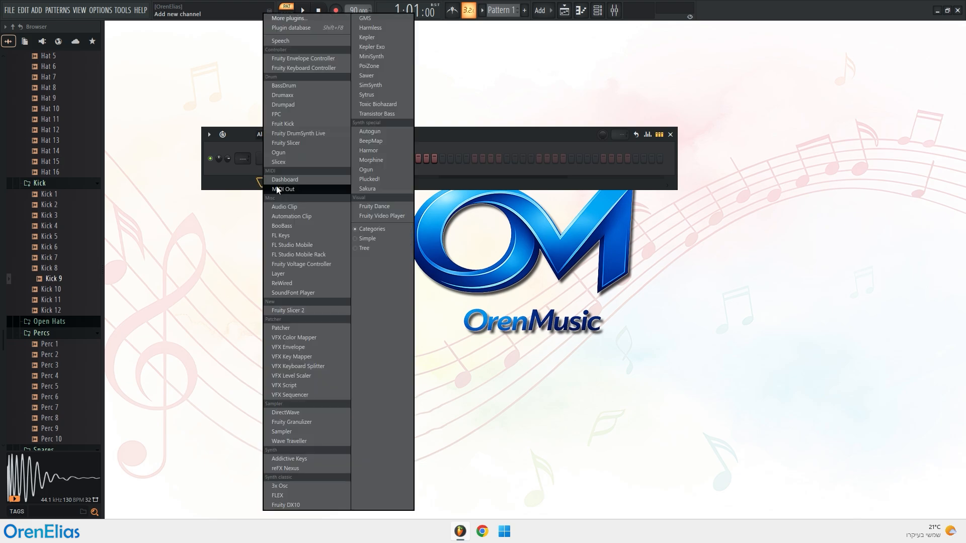
left_click(340, 459)
left_click(735, 81)
- In the Addictive Keys piano roll, draw the chord A4, C5, E5 at bar 1 and G4, B4, E5 at bar 2
right_click(282, 174)
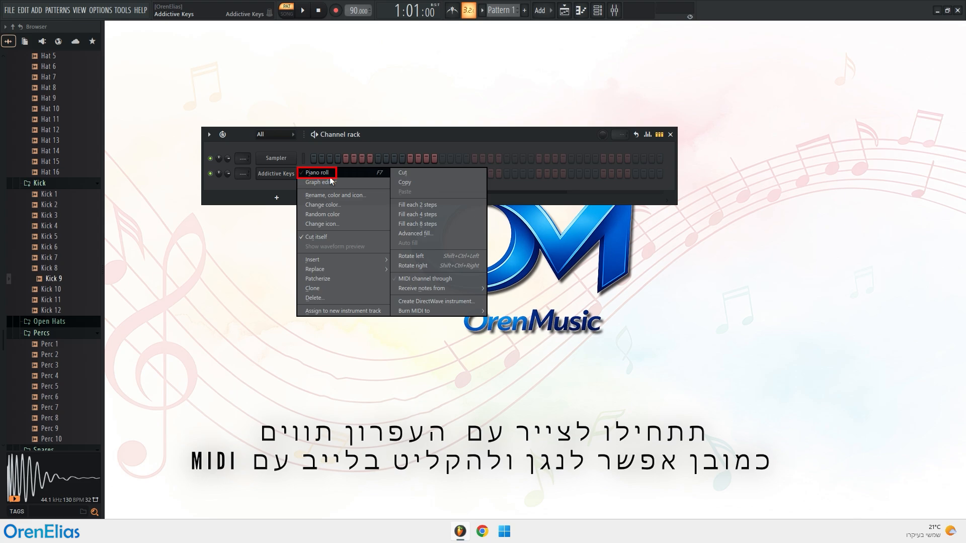
left_click(330, 175)
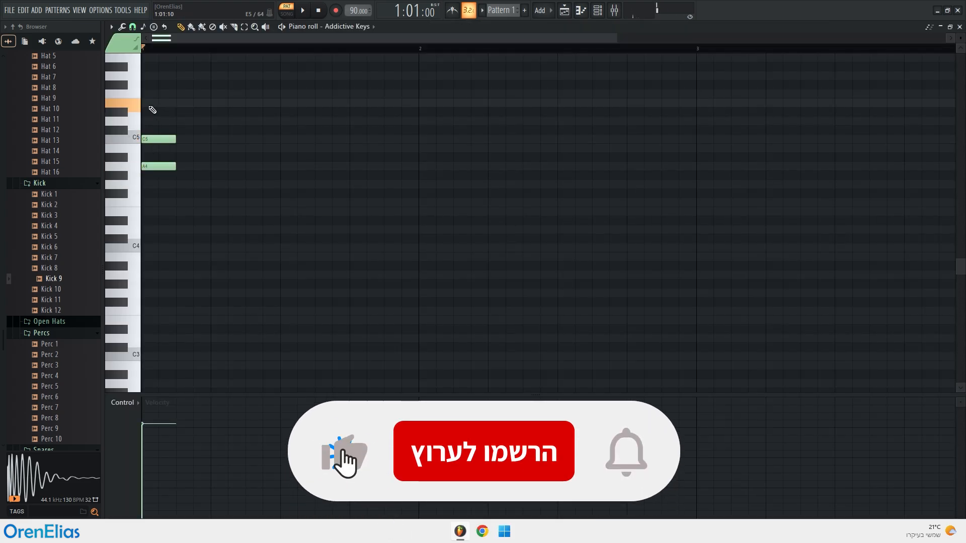
left_click(151, 103)
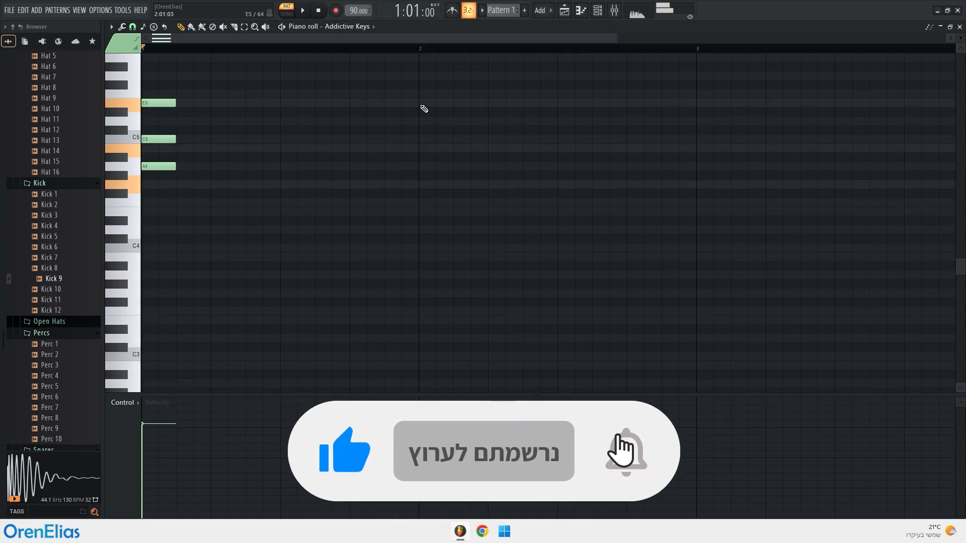
left_click(424, 103)
left_click(431, 148)
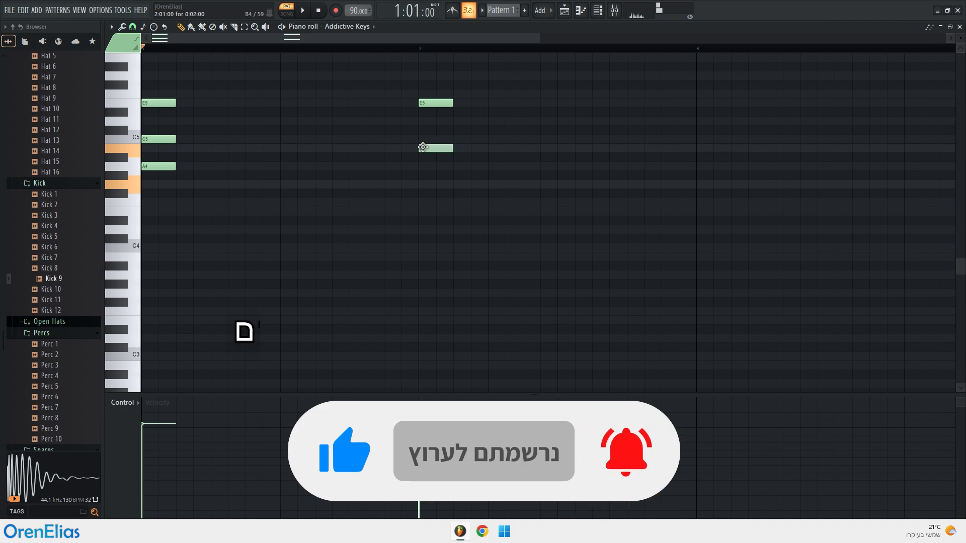
left_click(428, 184)
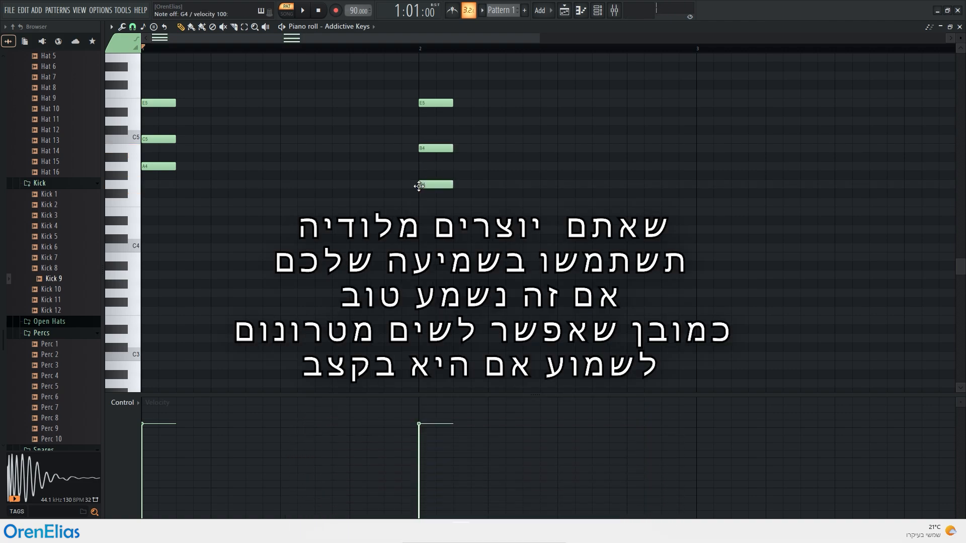
- Draw the chord F4, A4, C5 at the start of bar 3 and G4, B4, D5 at bar 4
left_click(701, 139)
left_click(699, 165)
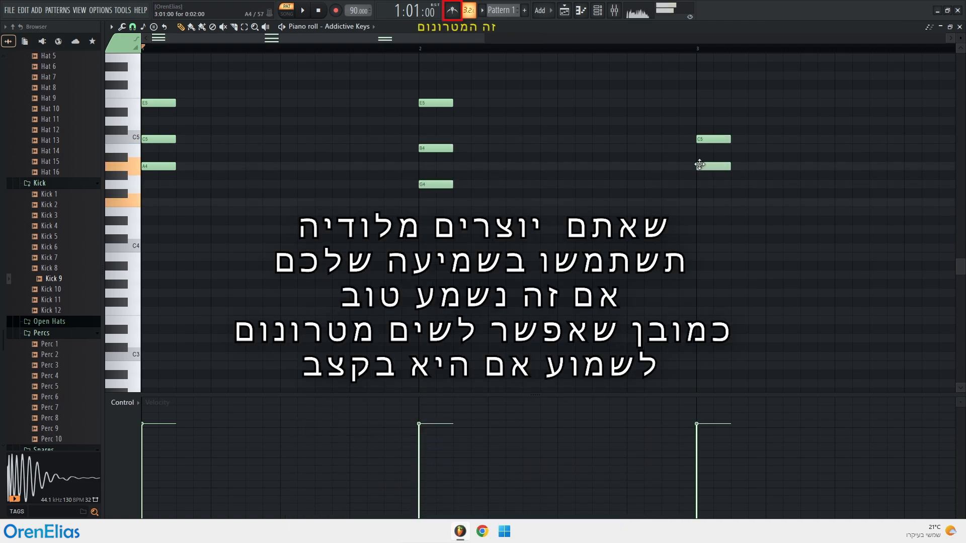
left_click(702, 202)
scroll(704, 201, "down", 2)
left_click(732, 122)
left_click(734, 148)
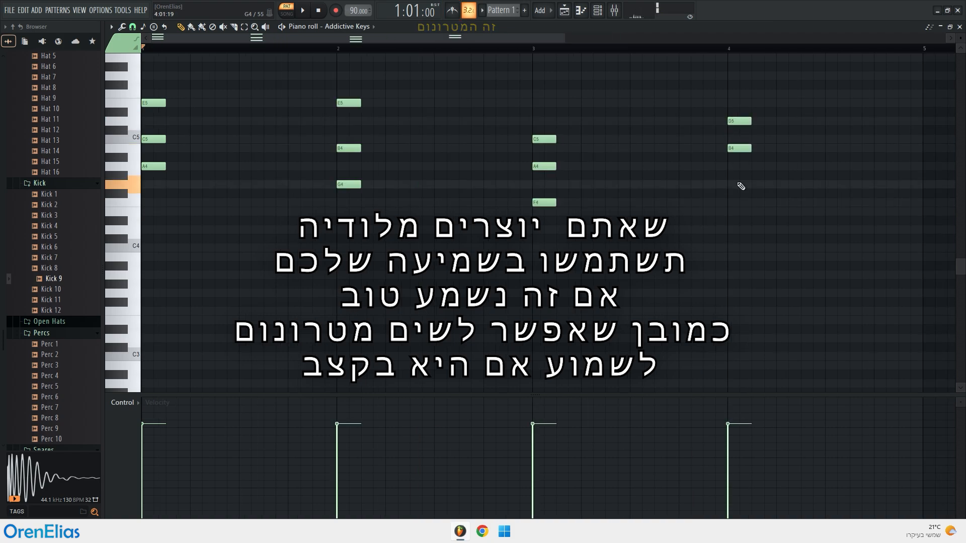
left_click(733, 184)
- Lengthen all chord notes so that each one fills its whole bar
key("ctrl+a")
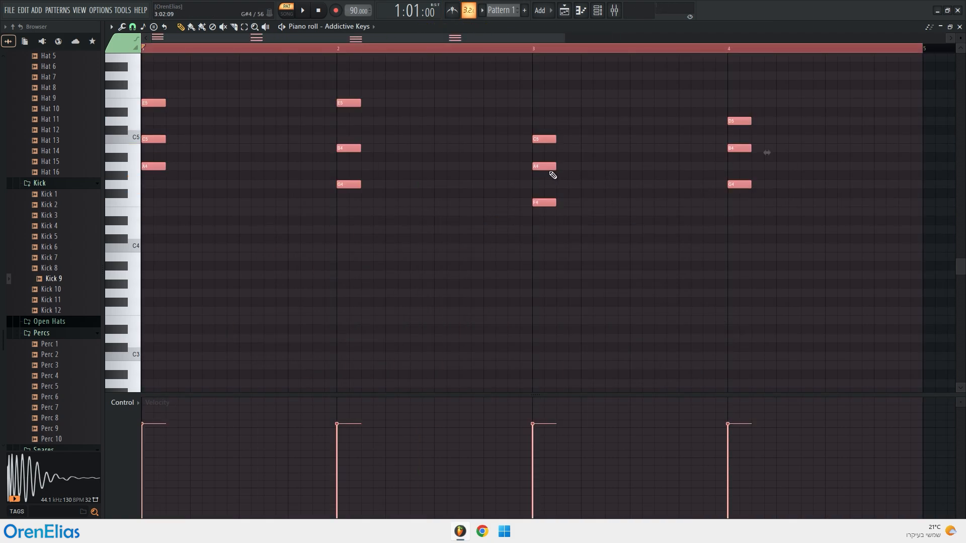
left_click_drag(555, 168, 707, 198)
left_click(522, 263)
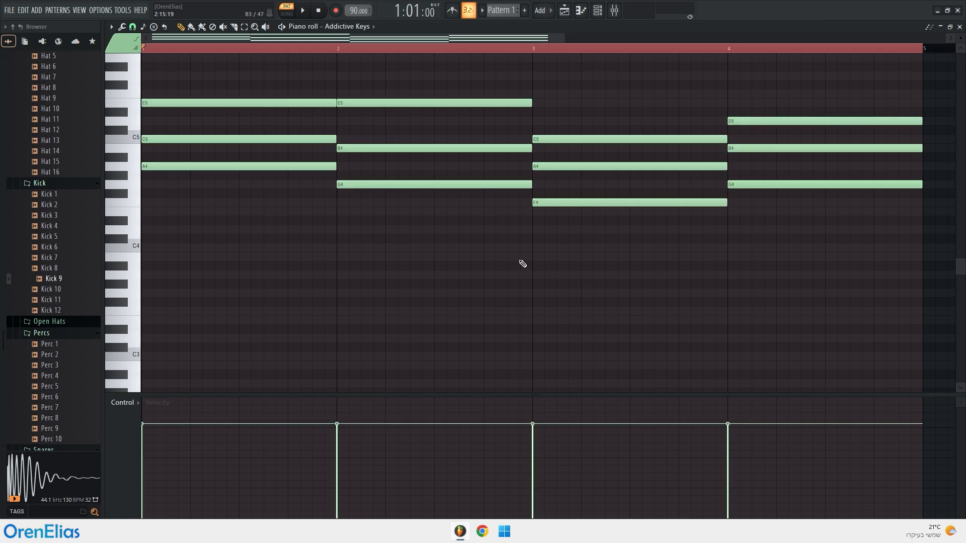
- Redraw the velocities of the four chords with slight variations and listen to the pattern
scroll(151, 71, "down", 2)
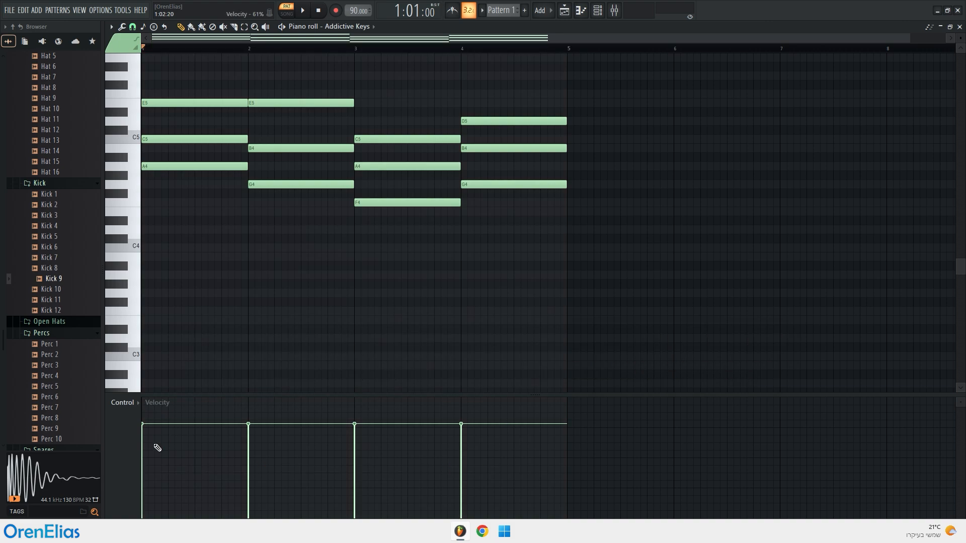
mouse_move(155, 445)
left_mouse_down()
mouse_move(252, 454)
mouse_move(458, 431)
left_mouse_up()
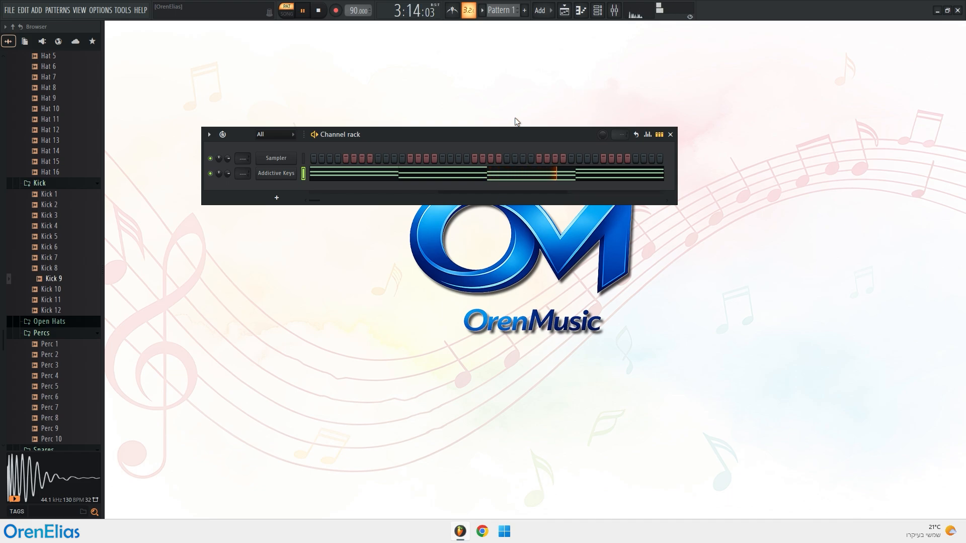
key("space")
- Clone the Addictive Keys channel and open the clone's piano roll
right_click(276, 176)
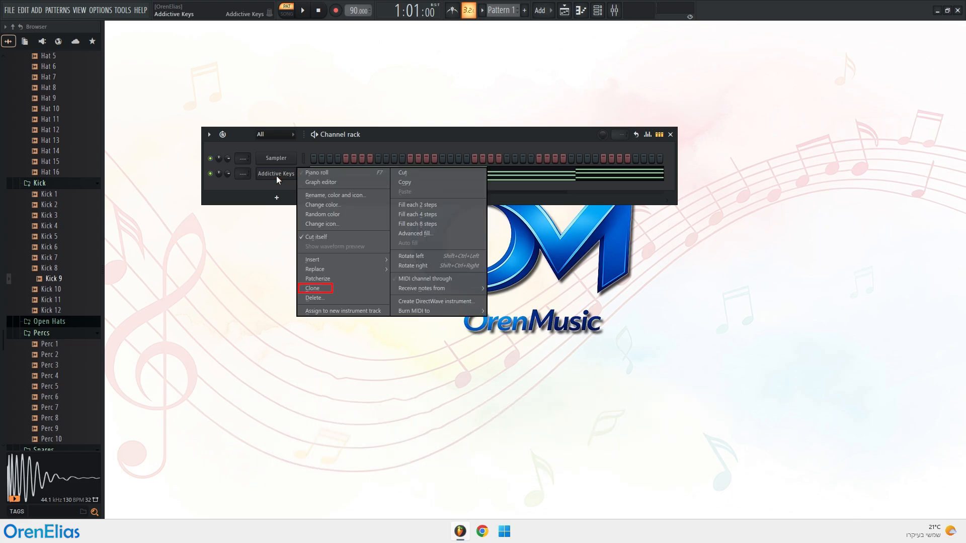
left_click(312, 288)
right_click(301, 192)
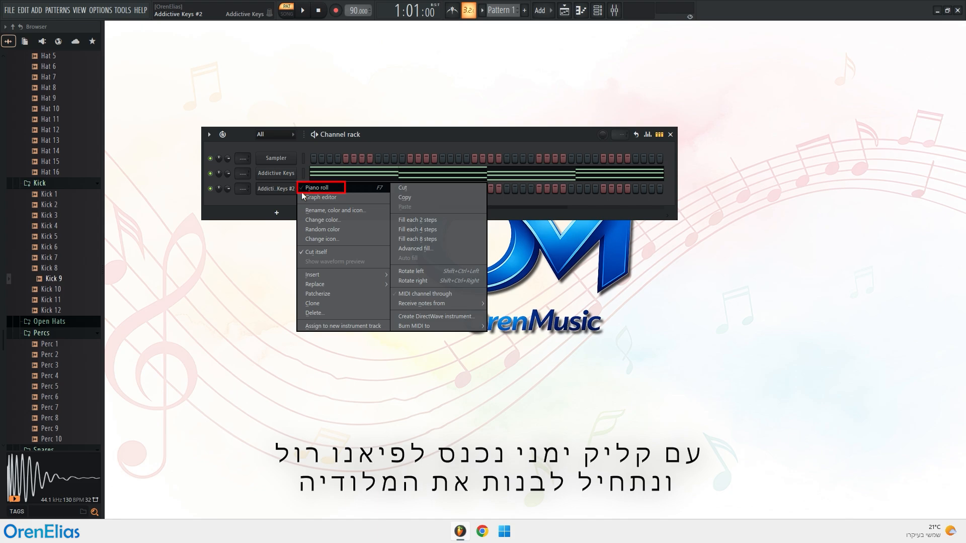
left_click(301, 190)
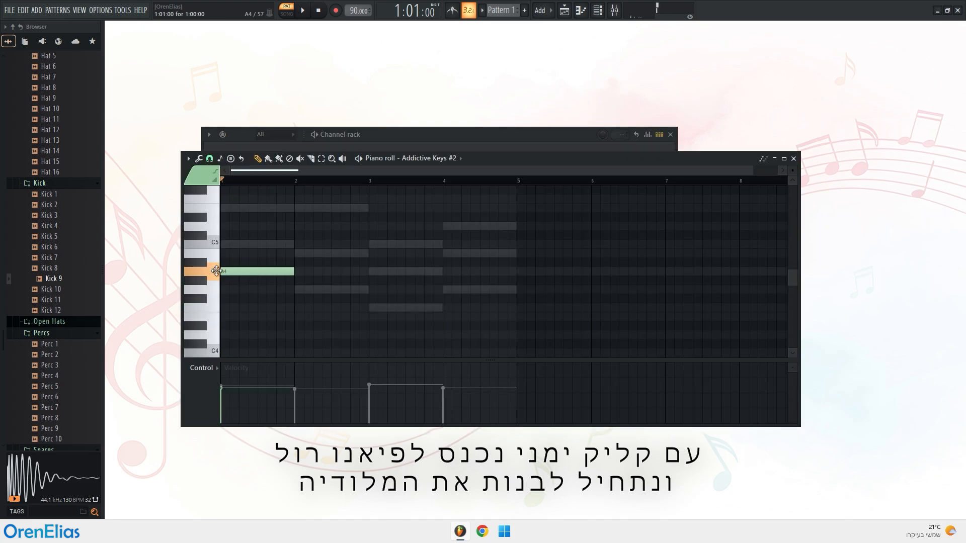
- Draw half-bar low notes in the cloned channel: G4 at bar 2, F4 at bar 3 and G4 at bar 4
left_click(297, 288)
left_click(375, 308)
left_click(446, 289)
- Add melody notes E5 at 1:03 and B5 at 1:05 in bar 1, checking them by playback
scroll(233, 291, "up", 3)
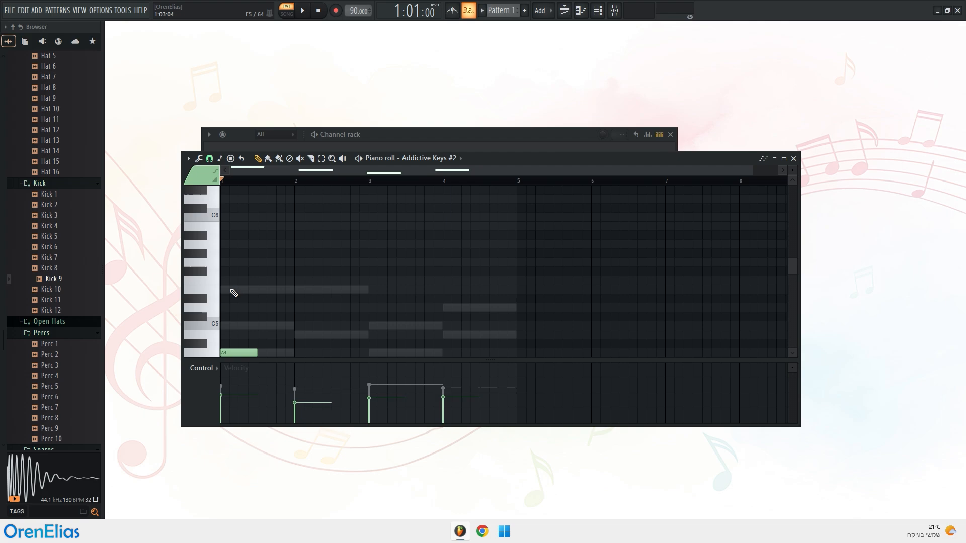
left_click(234, 290)
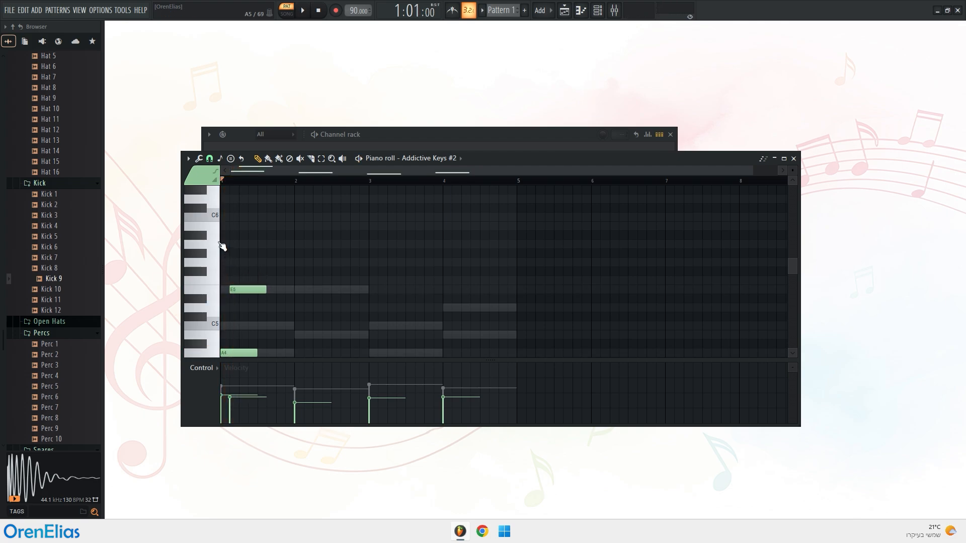
key("space")
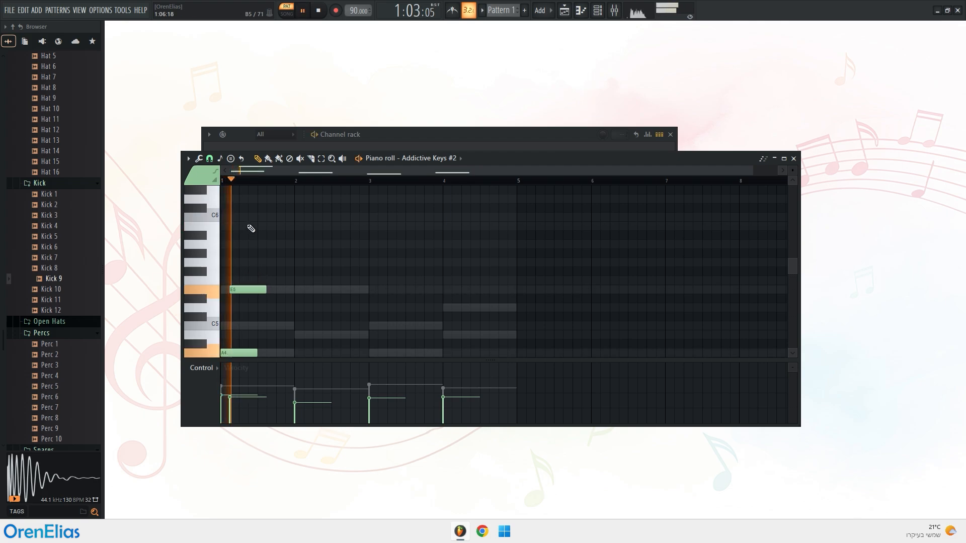
left_click(250, 226)
left_click_drag(252, 226, 242, 226)
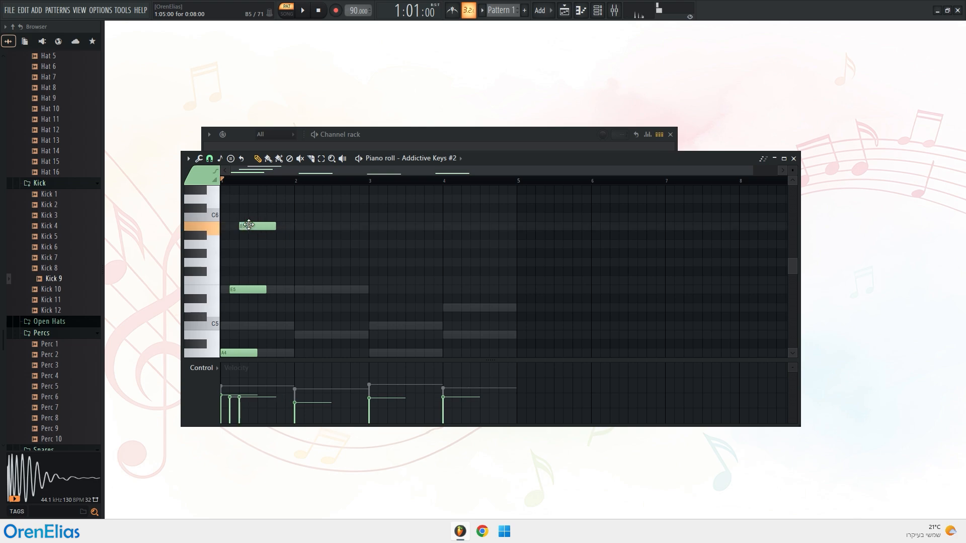
key("space")
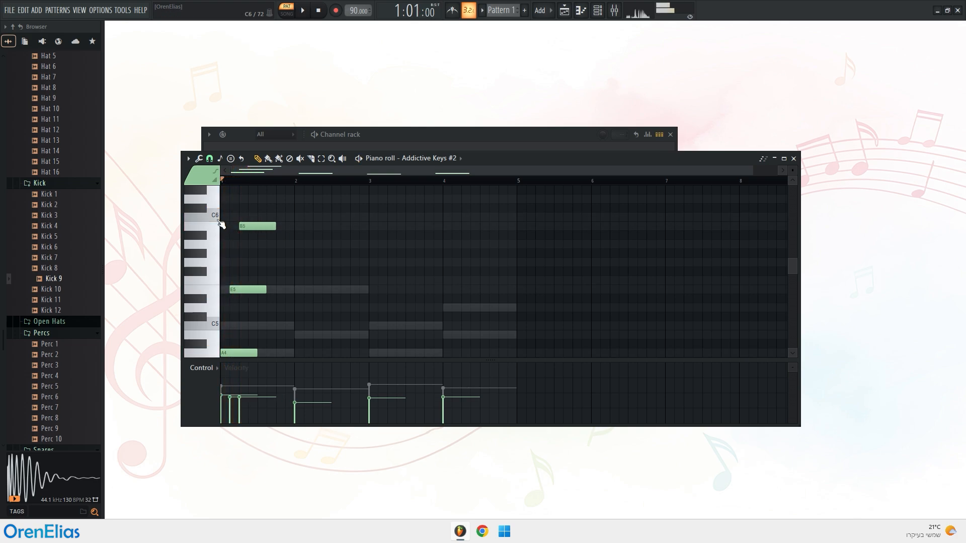
- Add a C6 note at 1:07 in bar 1 and check its timing by playback
left_click(261, 221)
key("space")
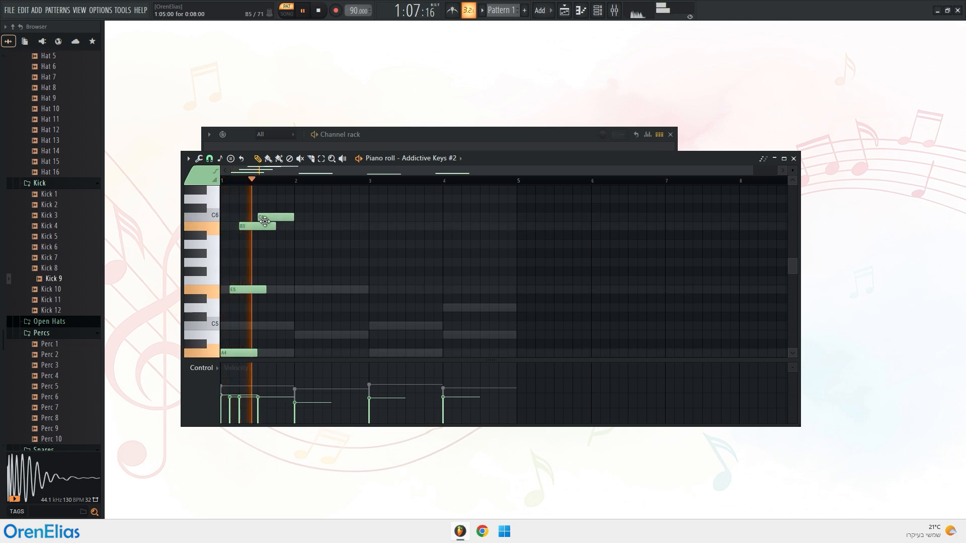
key("space")
left_click_drag(267, 217, 258, 218)
key("space")
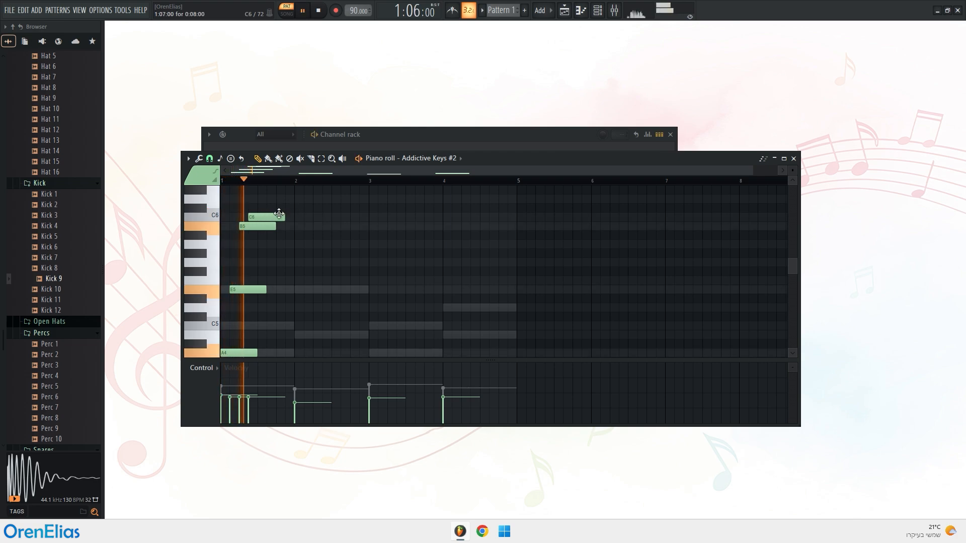
key("space")
- Raise the velocities of the bar 1 melody notes to about 62% and play the result
left_click_drag(238, 398, 237, 388)
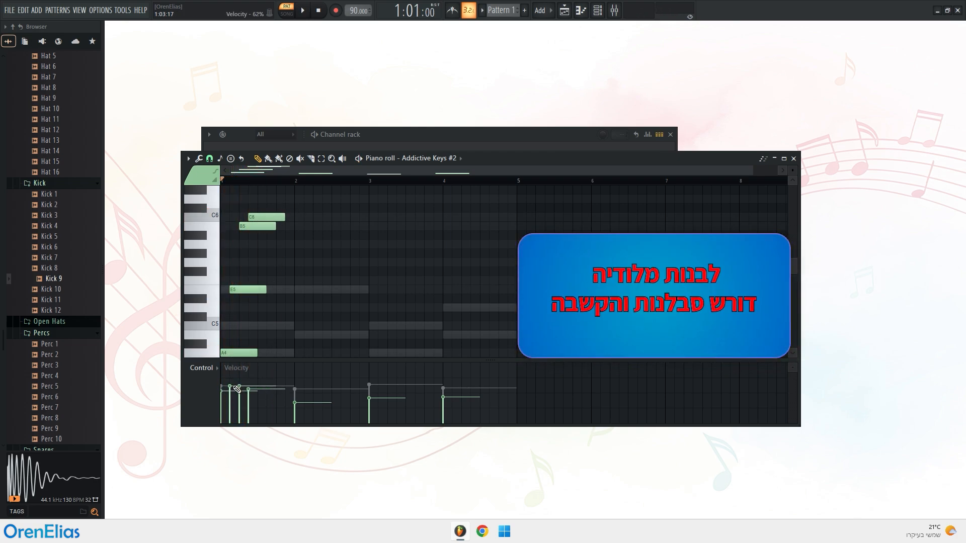
key("space")
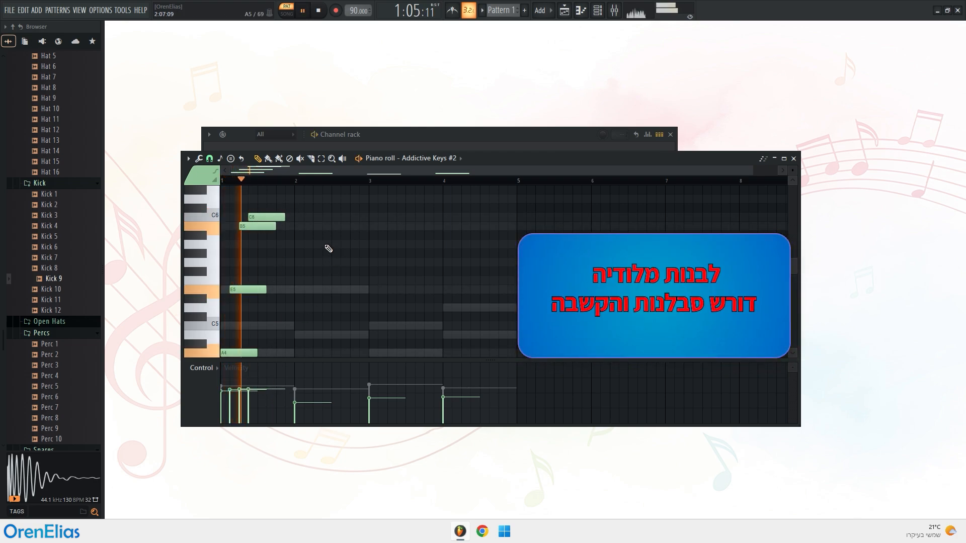
key("space")
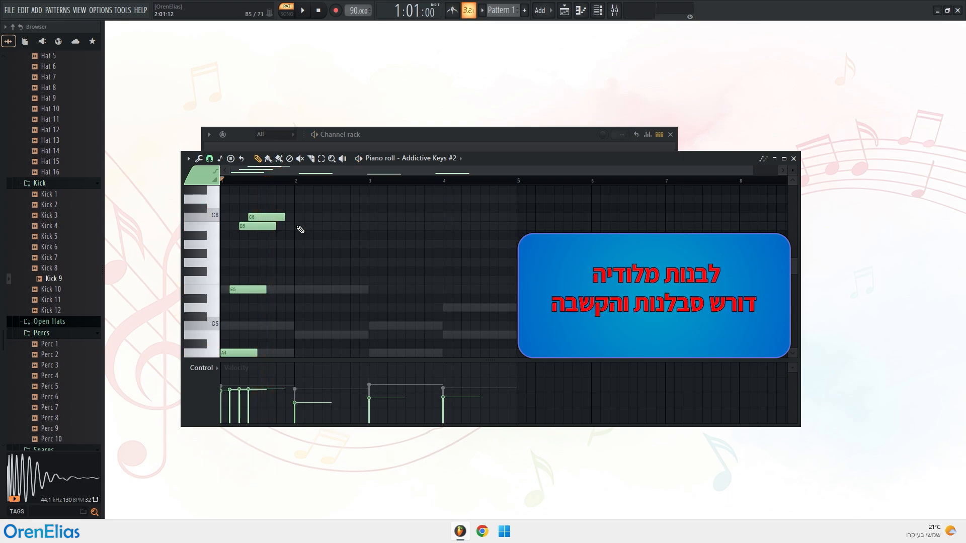
- Add B5 at the start of bar 2 and G5 at 2:05, checking the phrase by playback
left_click(301, 227)
left_click(324, 262)
key("space")
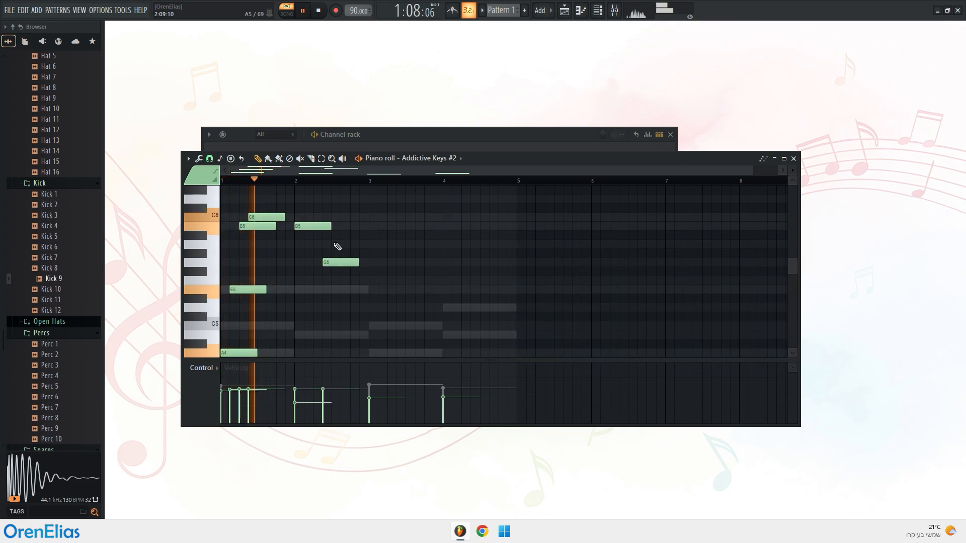
left_click_drag(337, 262, 327, 260)
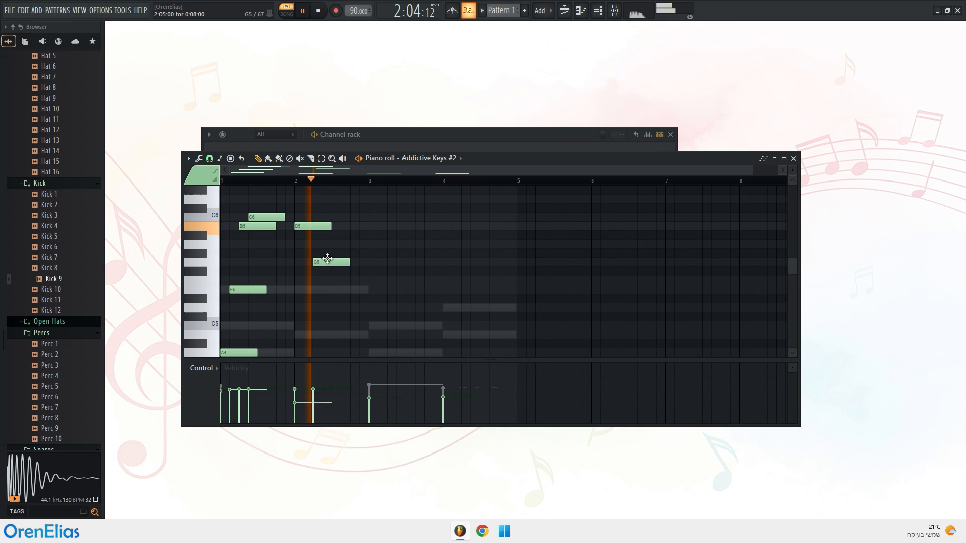
key("space")
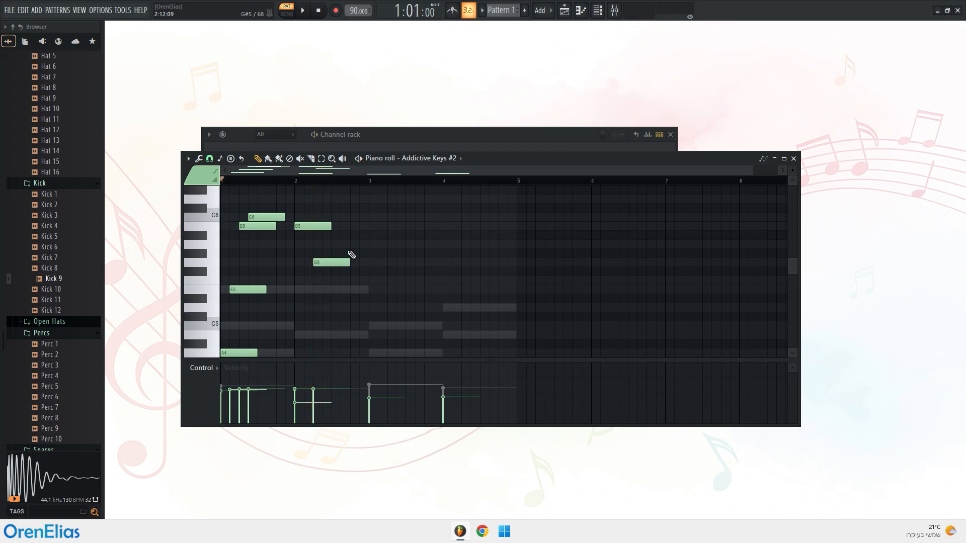
left_click(376, 247)
right_click(382, 247)
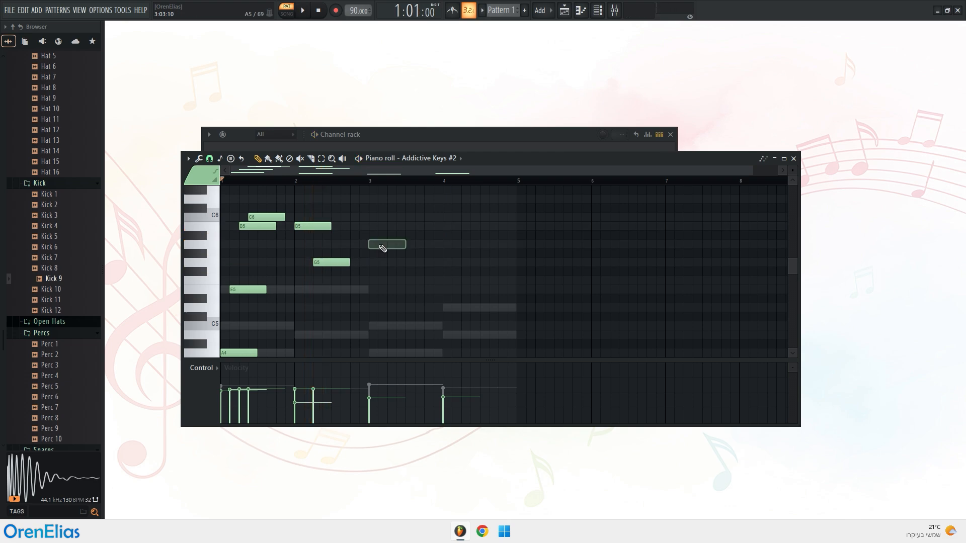
left_click(384, 262)
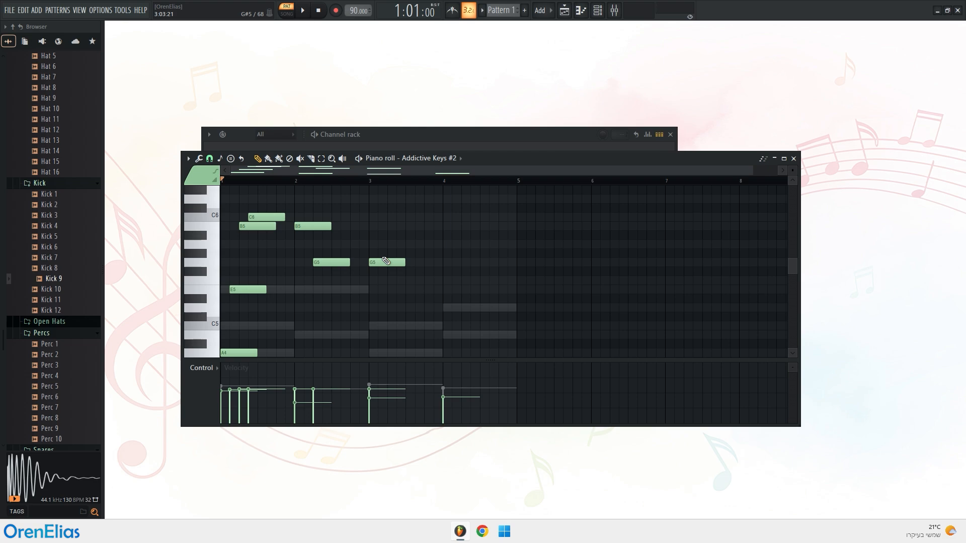
left_click_drag(386, 261, 379, 290)
- Add C5 and G5 together at 3:03 in bar 3 and B4 at 4:03 in bar 4
scroll(377, 287, "down", 2)
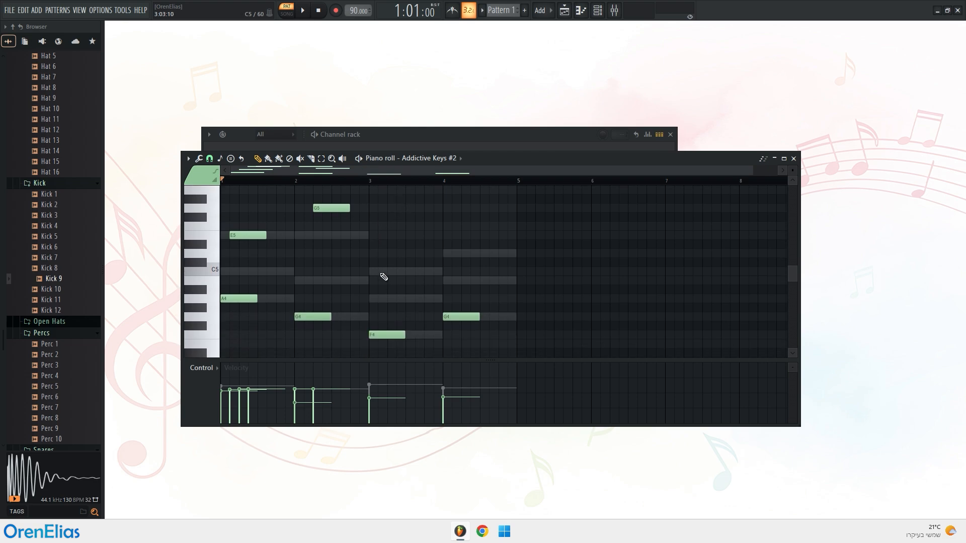
left_click(384, 274)
scroll(396, 300, "up", 2)
left_click(396, 236)
scroll(396, 243, "up", 2)
scroll(428, 251, "down", 4)
left_click(465, 280)
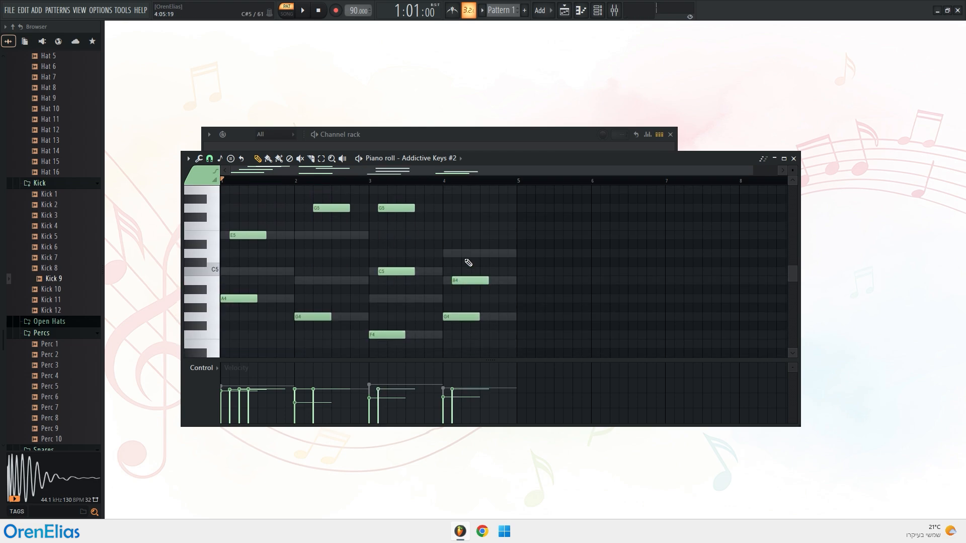
- Add D5 and A5 together at 4:05 and B5 at 4:09 in bar 4, checking the phrase by playback
left_click(468, 262)
scroll(463, 252, "up", 2)
left_click(459, 243)
left_click(496, 222)
key("space")
scroll(498, 269, "down", 2)
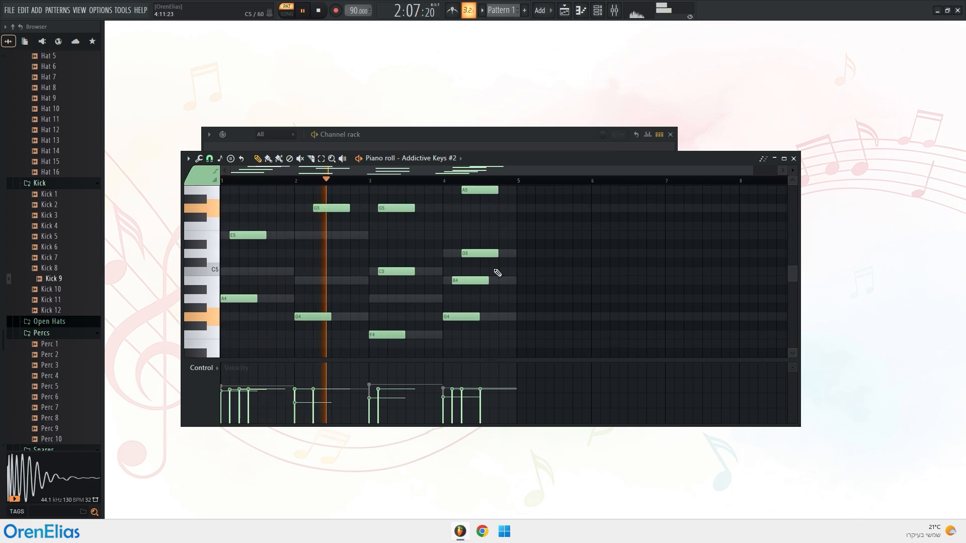
scroll(495, 274, "up", 1)
key("space")
- Add A5 at 3:09 in bar 3 and D6 at 4:13 in bar 4, checking each by playback
left_click(408, 217)
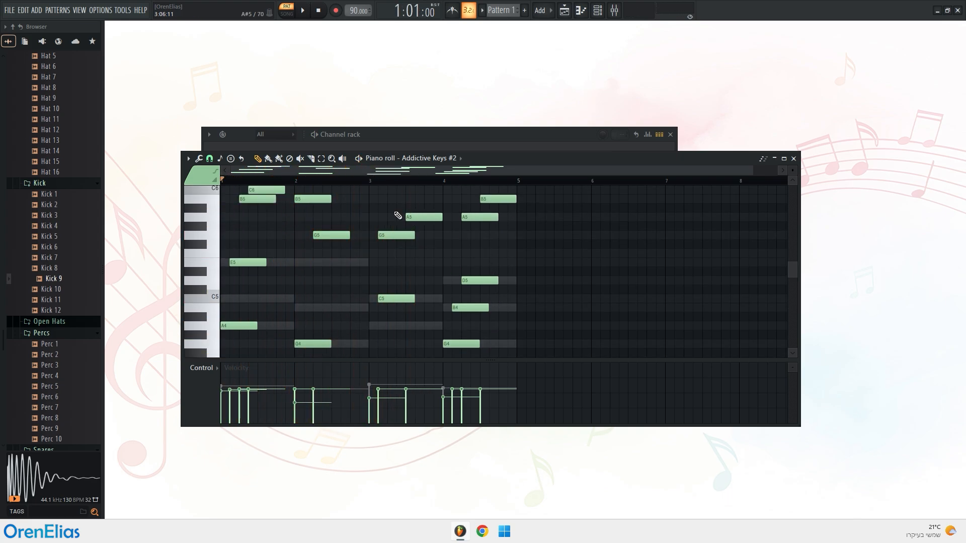
key("space")
key("space")
scroll(508, 211, "up", 1)
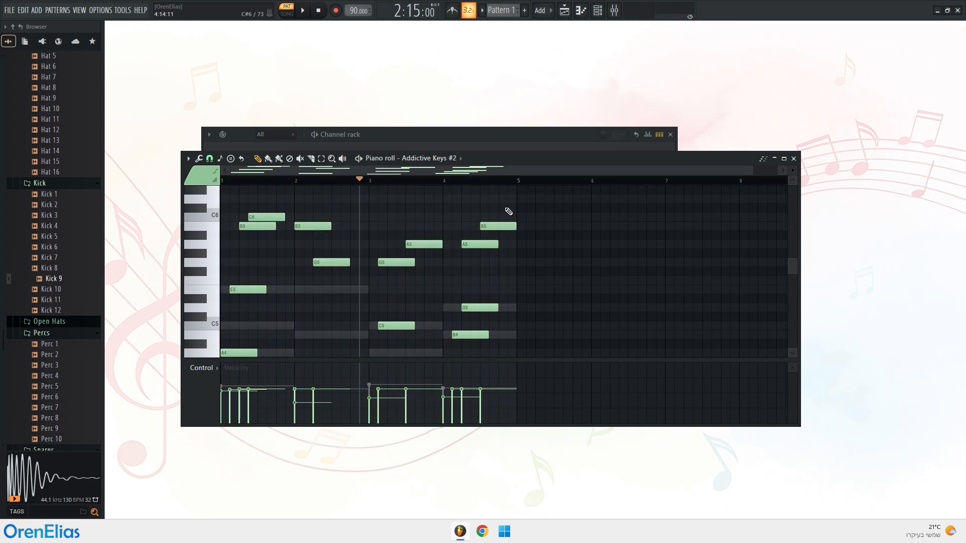
left_click(506, 199)
key("space")
key("space")
- Vary the velocities of the upper melody notes slightly, play the result and move the bar 3 A5 to 3:07
left_click_drag(547, 187, 230, 332, "ctrl")
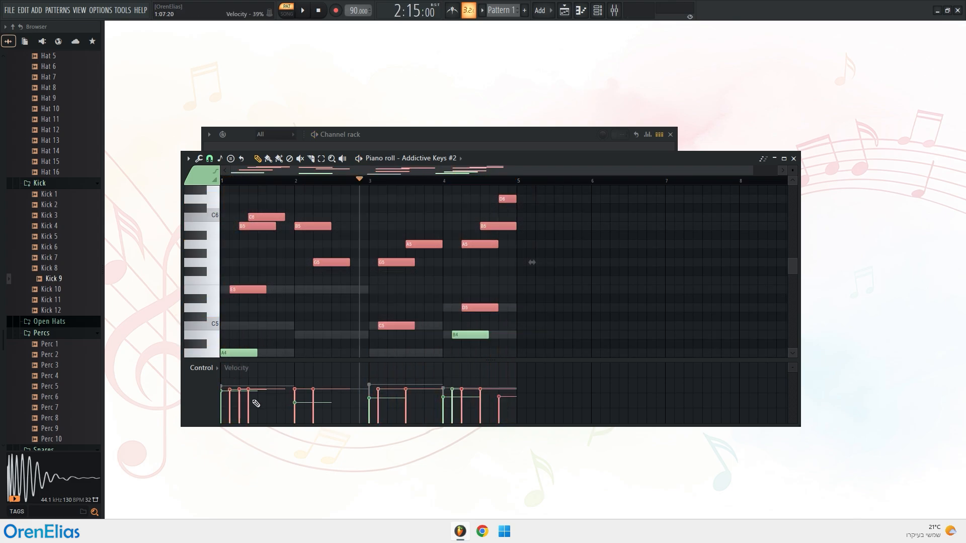
left_click_drag(237, 396, 252, 394)
left_click_drag(323, 394, 340, 396)
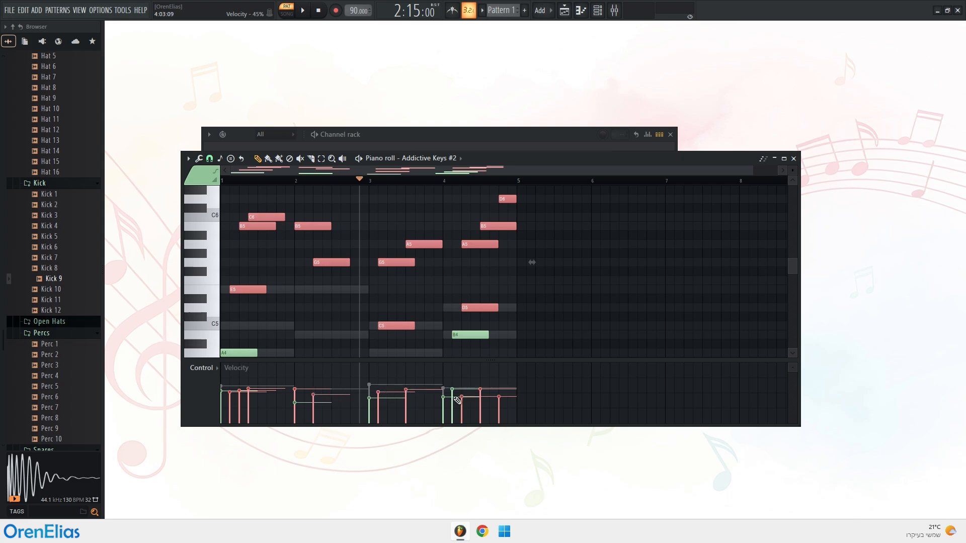
left_click_drag(457, 400, 479, 394)
key("space")
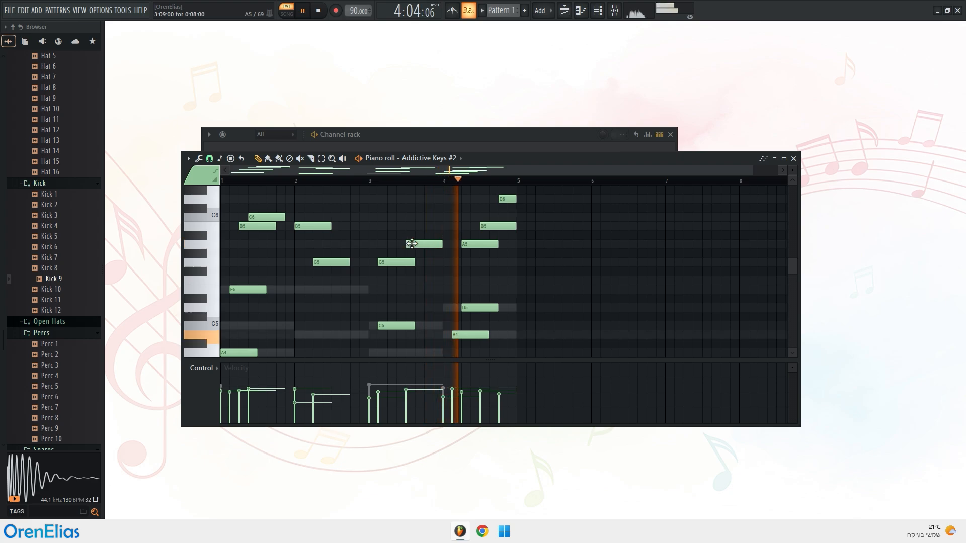
left_click_drag(419, 241, 410, 240)
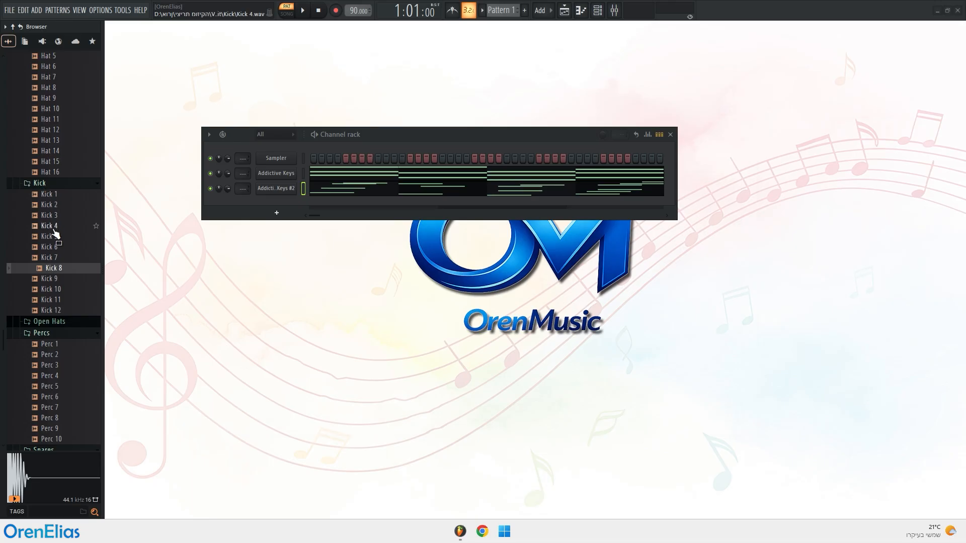
- Load the Kick 6, Snare 11 and Hat 6 samples as drum channels, auditioning several snares first
left_click_drag(56, 226, 262, 215)
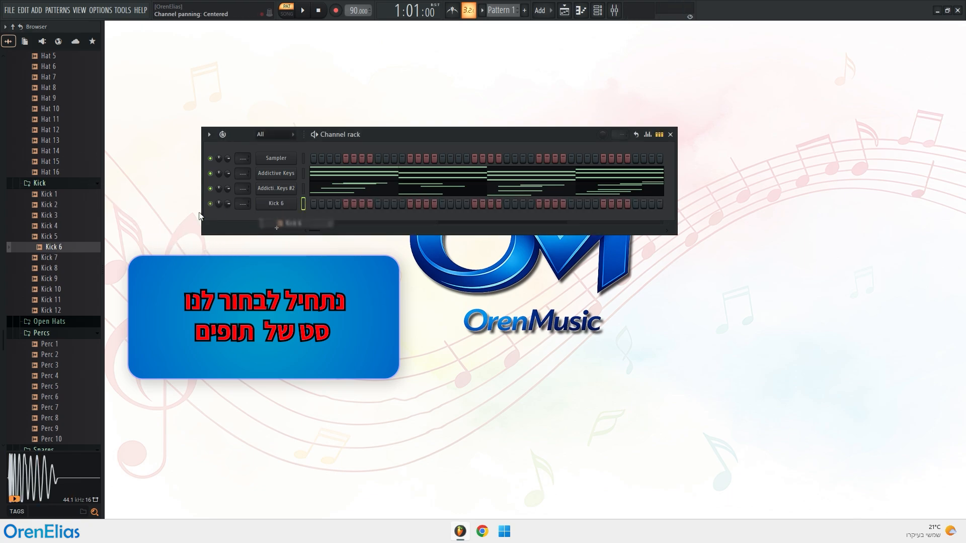
scroll(58, 267, "down", 6)
scroll(58, 282, "down", 3)
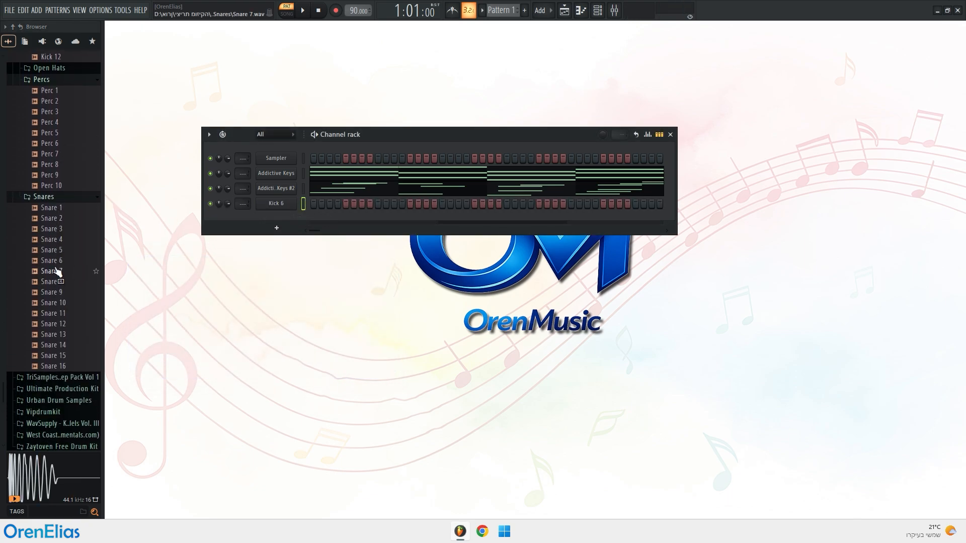
left_click(57, 261)
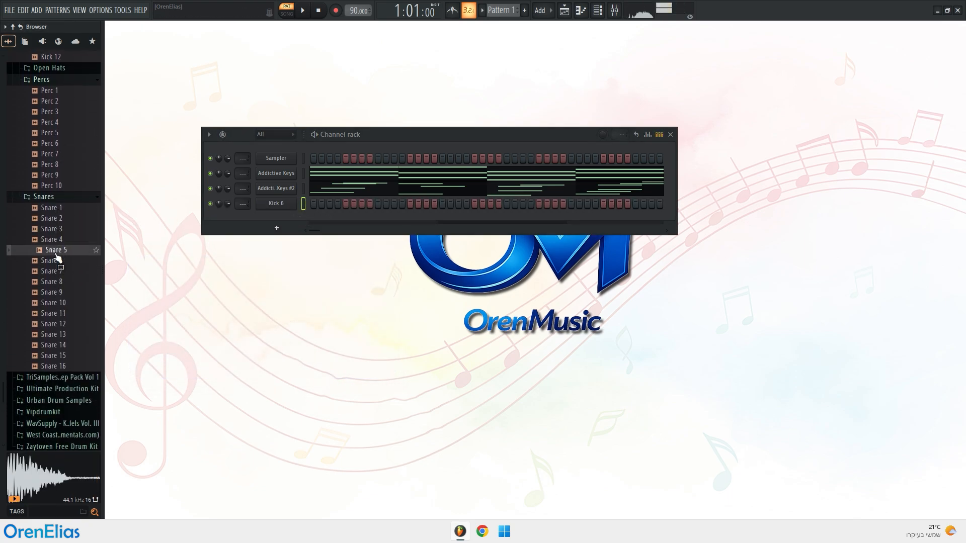
left_click(55, 292)
left_click(57, 303)
left_click(57, 314)
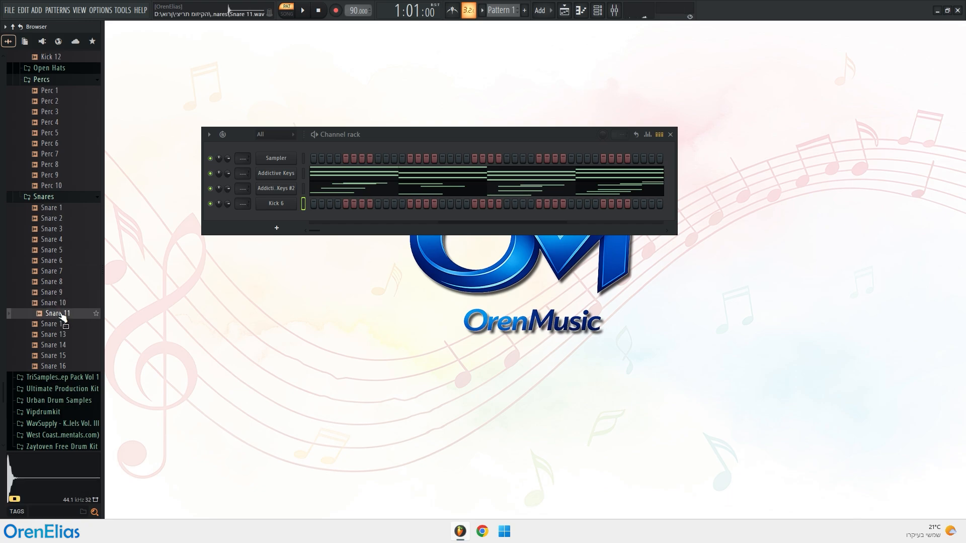
left_click_drag(63, 313, 232, 221)
scroll(53, 216, "up", 12)
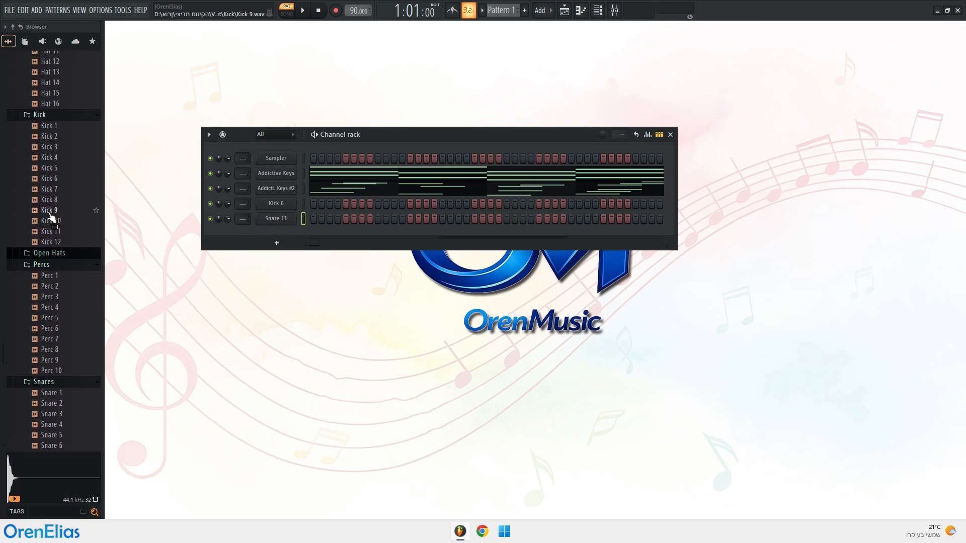
left_click_drag(60, 194, 276, 211)
- Create Pattern 2 and place Snare 11 hits on steps 5, 13, 21 and 29
key("F4")
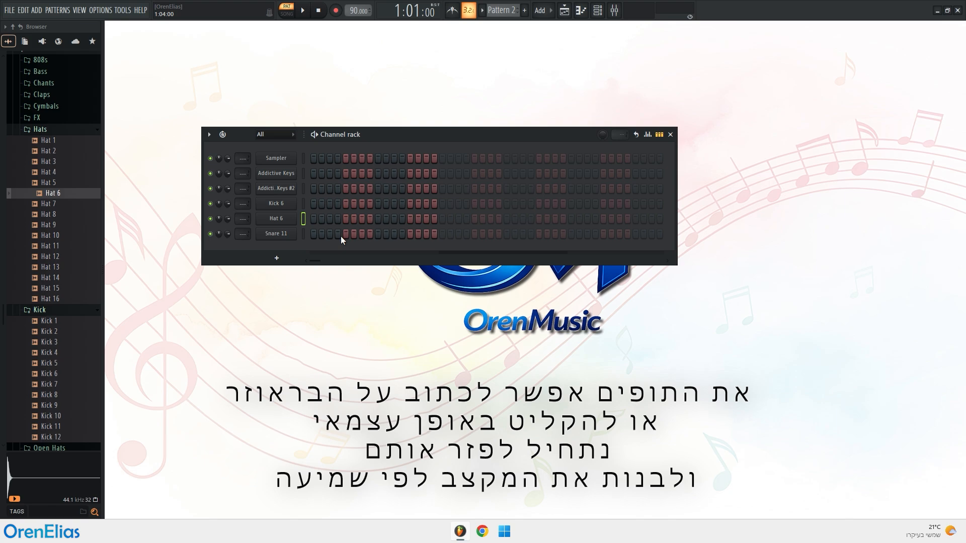
left_click(341, 236)
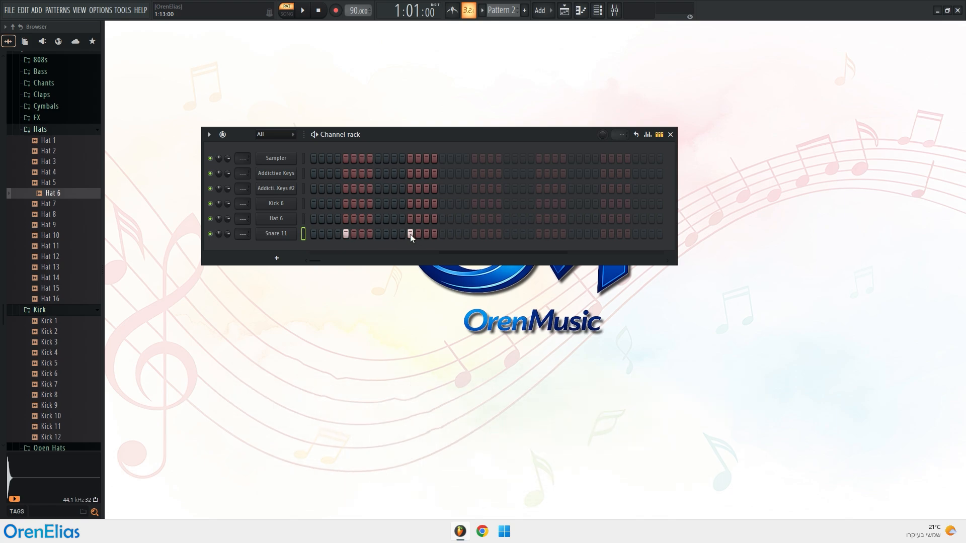
left_click(475, 232)
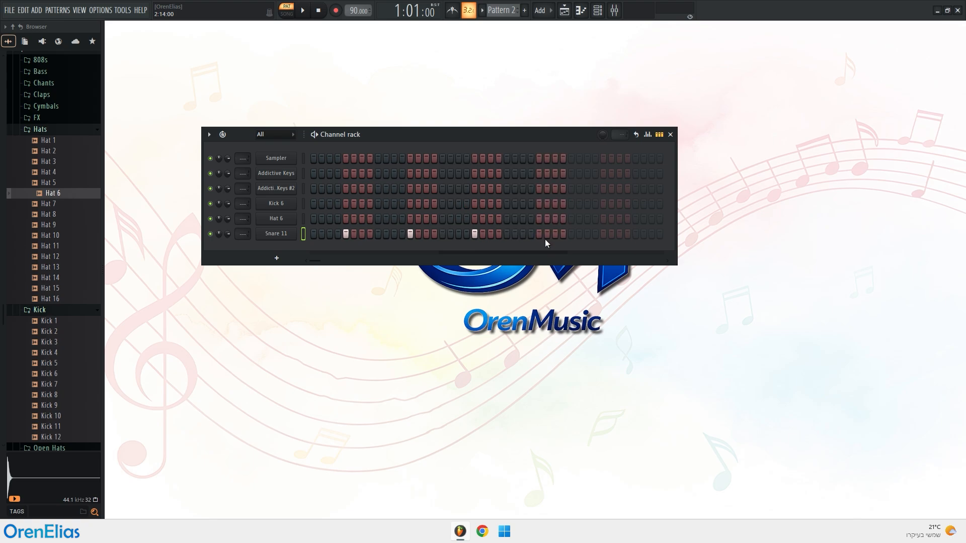
- Place Kick 6 hits on steps 1, 11, 17 and 23, checking the groove by playback
left_click(313, 203)
key("space")
key("space")
key("space")
left_click(395, 203)
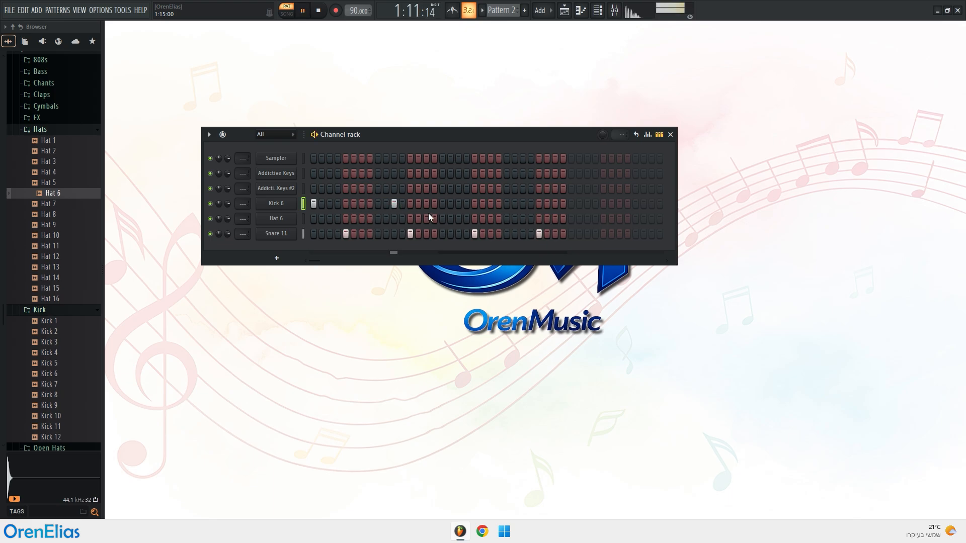
left_click(442, 203)
left_click(490, 203)
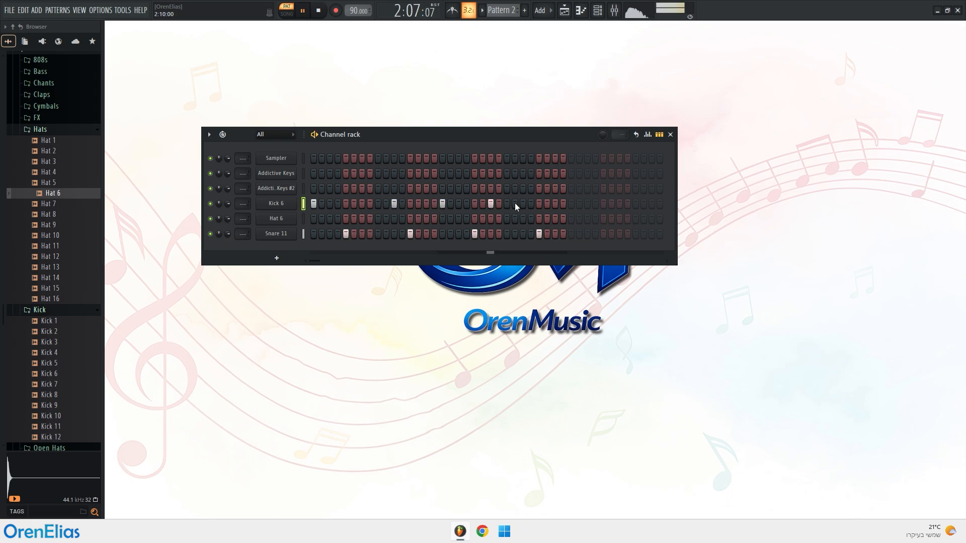
- Place Hat 6 hits on steps 3, 7, 26 and 31 while the pattern plays
left_click(363, 218)
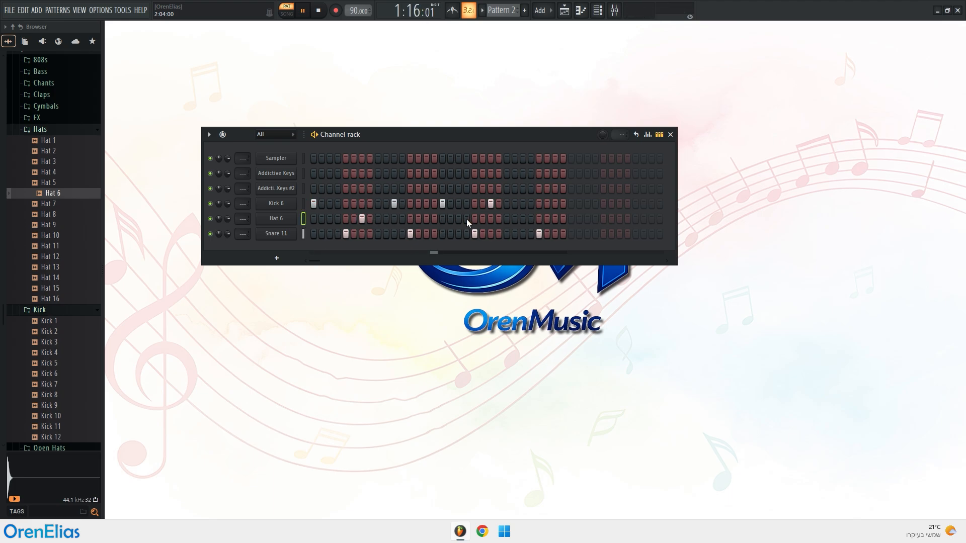
left_click(514, 218)
left_click(330, 220)
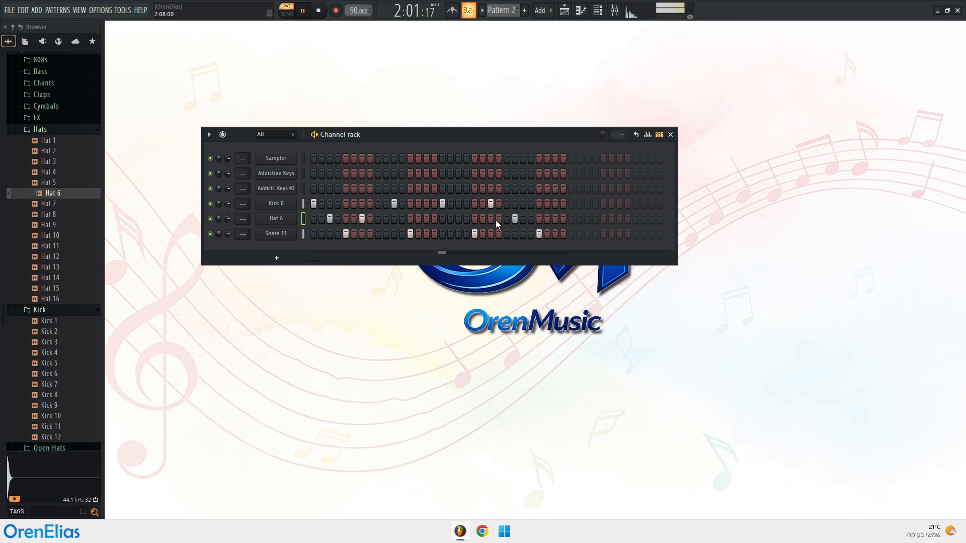
left_click(555, 219)
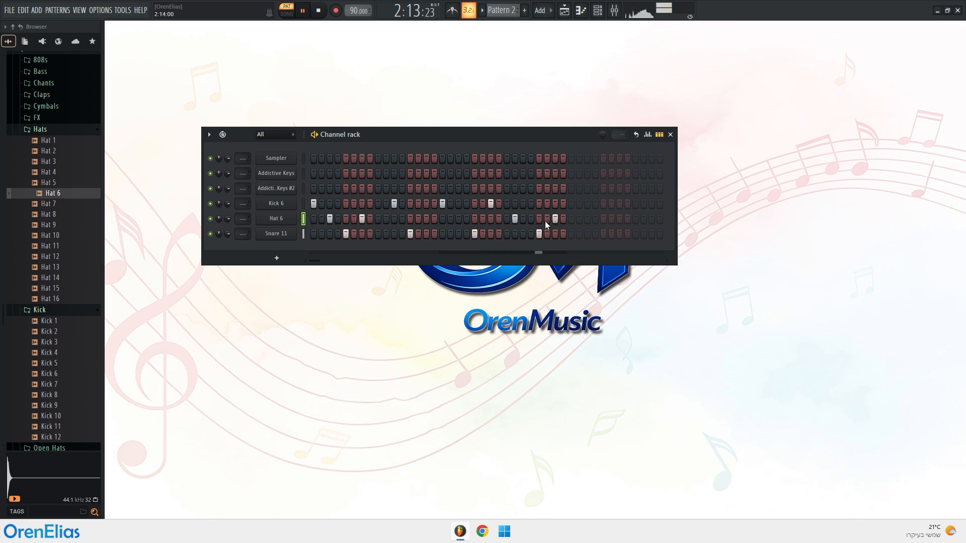
- Lower the velocities of the Hat 6 hits in the graph editor, with step 7 at about 64%, and stop playback
right_click(290, 218)
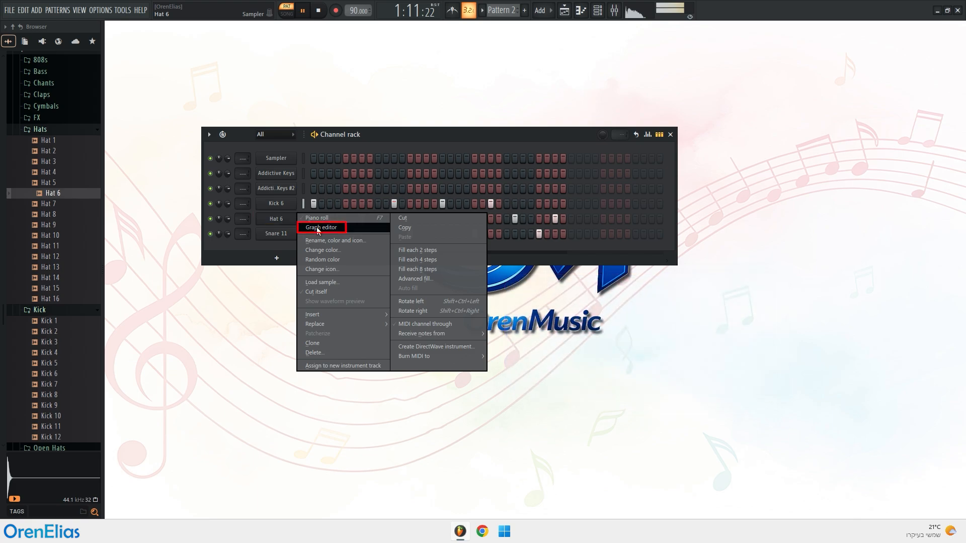
left_click(318, 228)
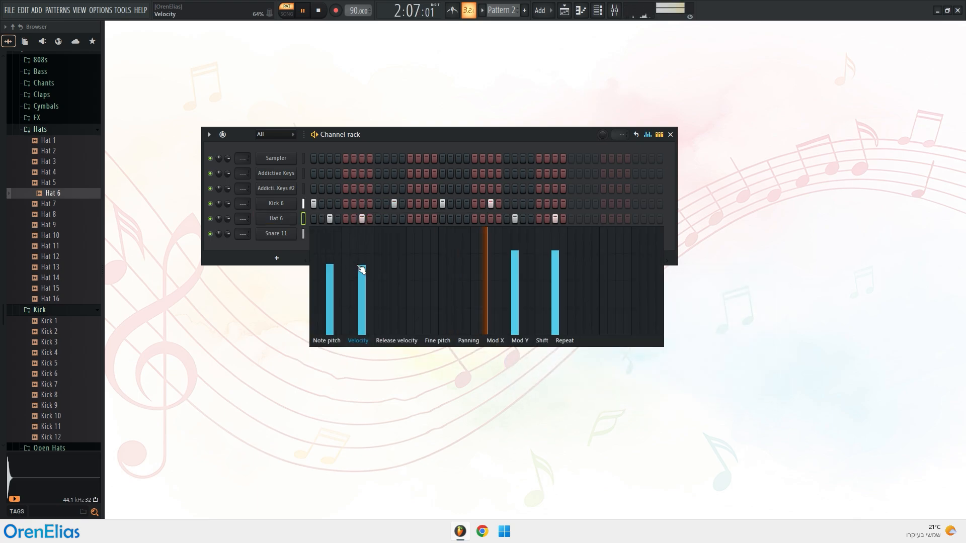
left_click(513, 274)
left_click(555, 272)
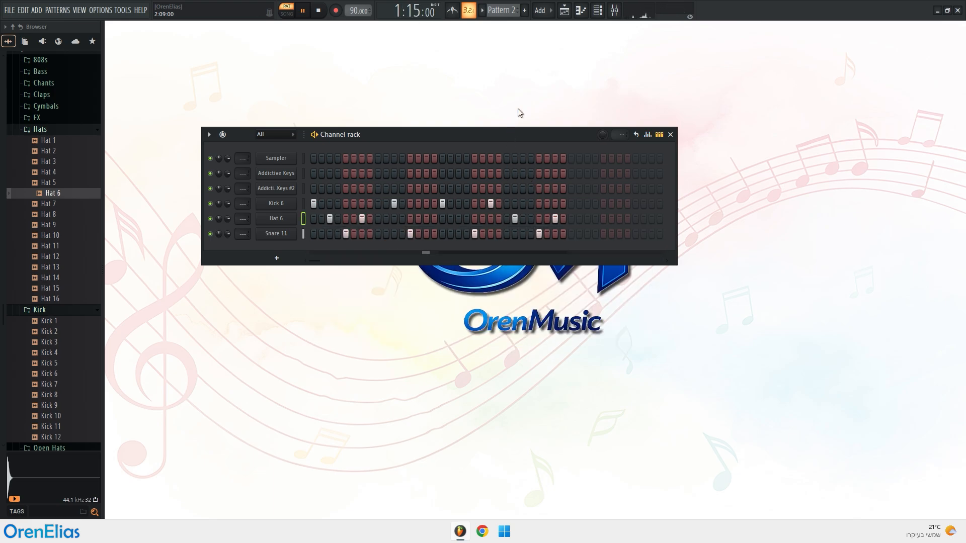
key("space")
- Place two Pattern 2 clips on playlist Track 10 across bars 1 to 4 and play the arrangement in song mode
left_click(564, 10)
scroll(394, 320, "down", 2)
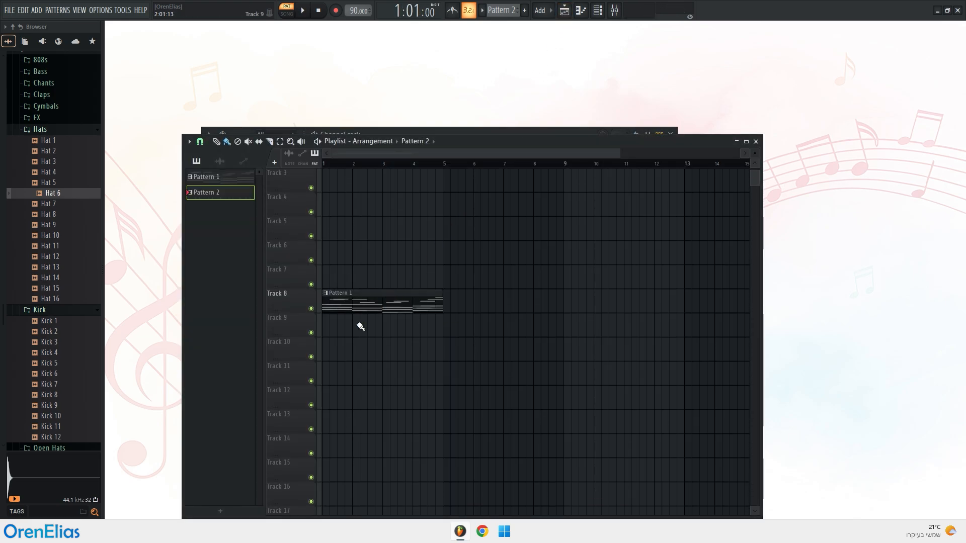
left_click_drag(347, 352, 413, 361)
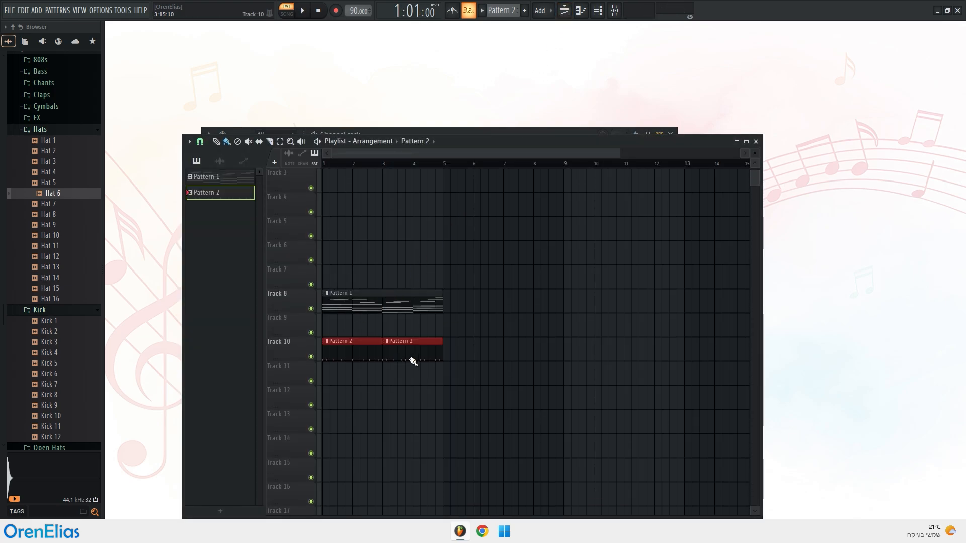
left_click(286, 13)
left_click(302, 11)
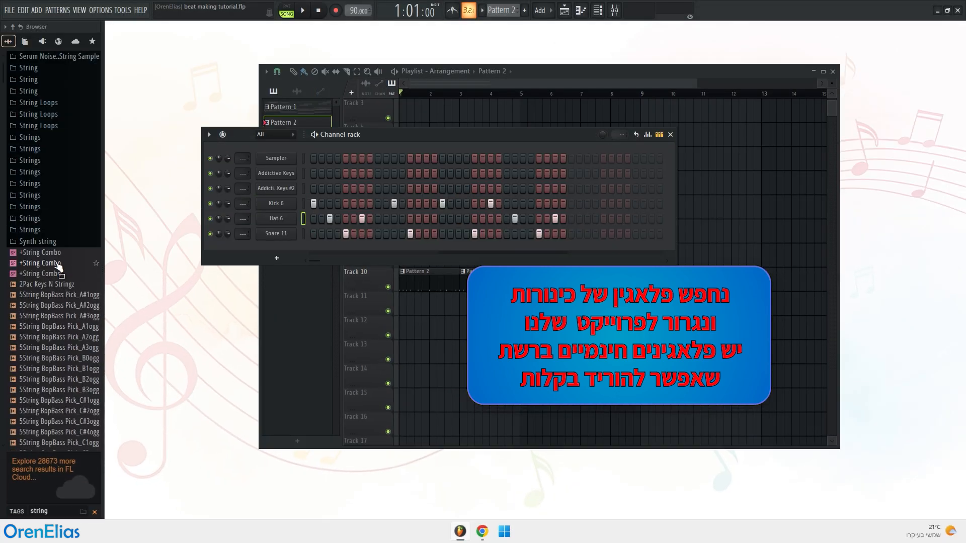
- Add the +String Combo soundfont as a channel and set its patch to Section Strings
left_click_drag(45, 263, 279, 258)
left_click(233, 176)
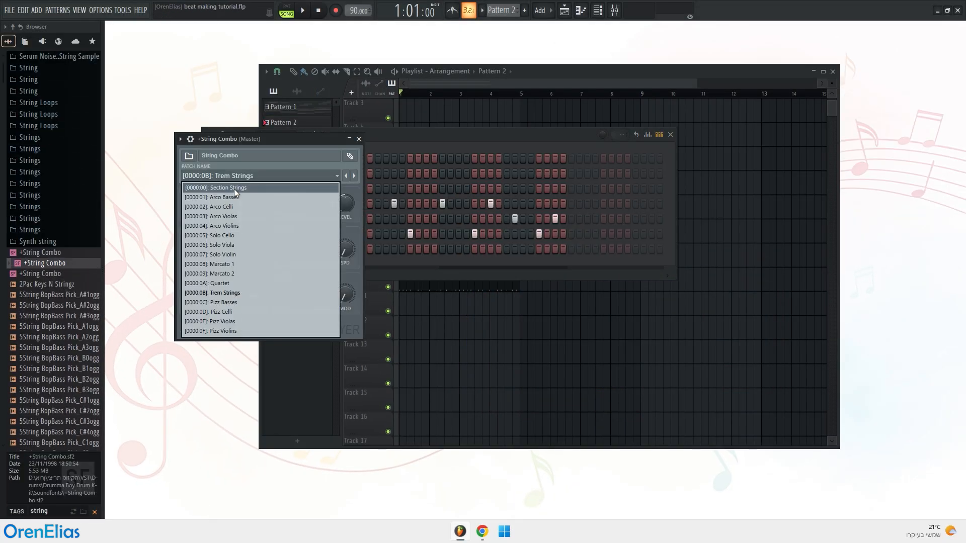
left_click(234, 189)
key("Escape")
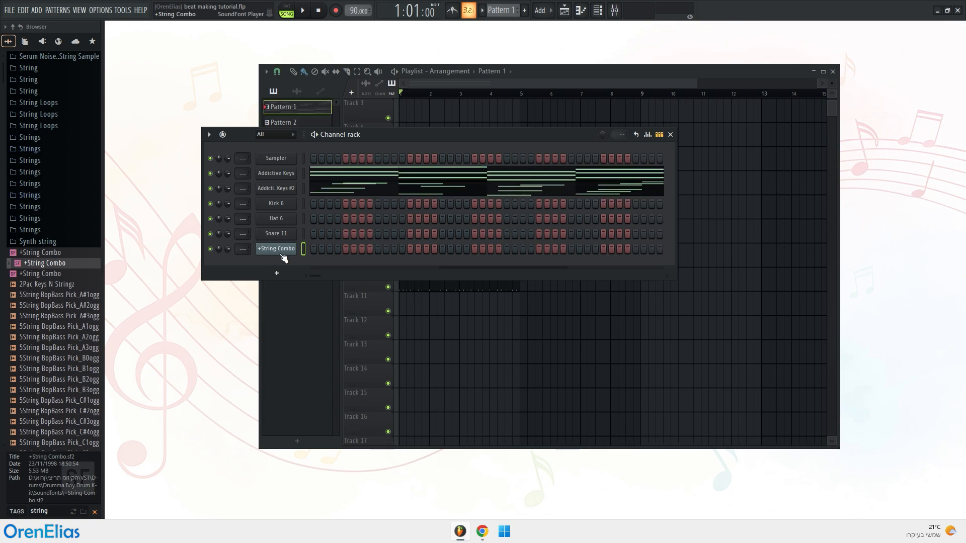
- In the +String Combo piano roll of Pattern 1, add full-bar notes A4, G4, F4 and G4 in bars 1 to 4
right_click(307, 250)
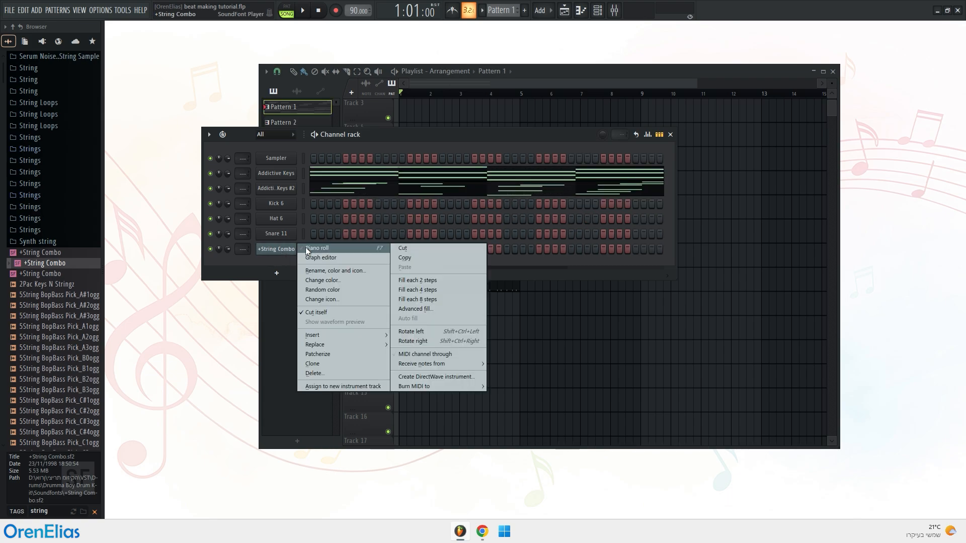
left_click(310, 248)
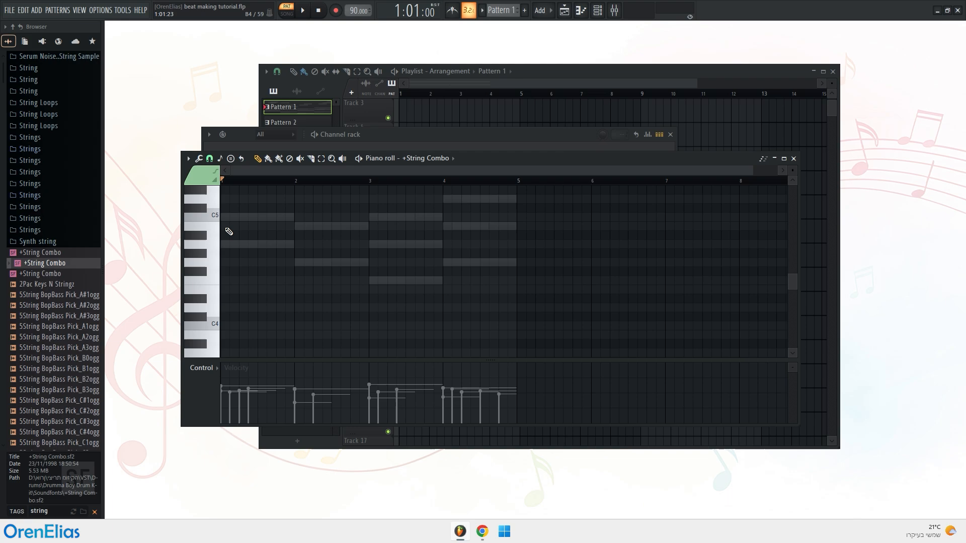
left_click(221, 244)
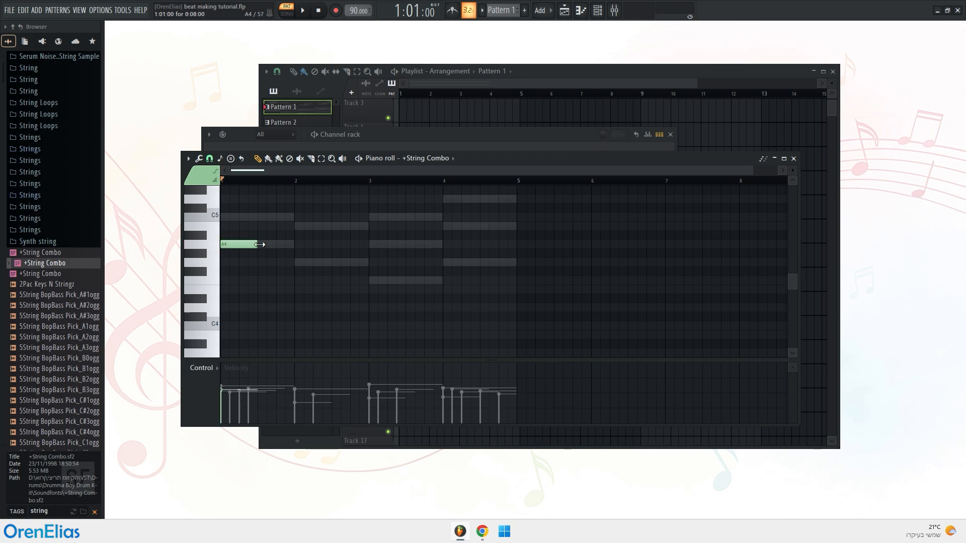
left_click_drag(259, 244, 291, 248)
left_click(297, 262)
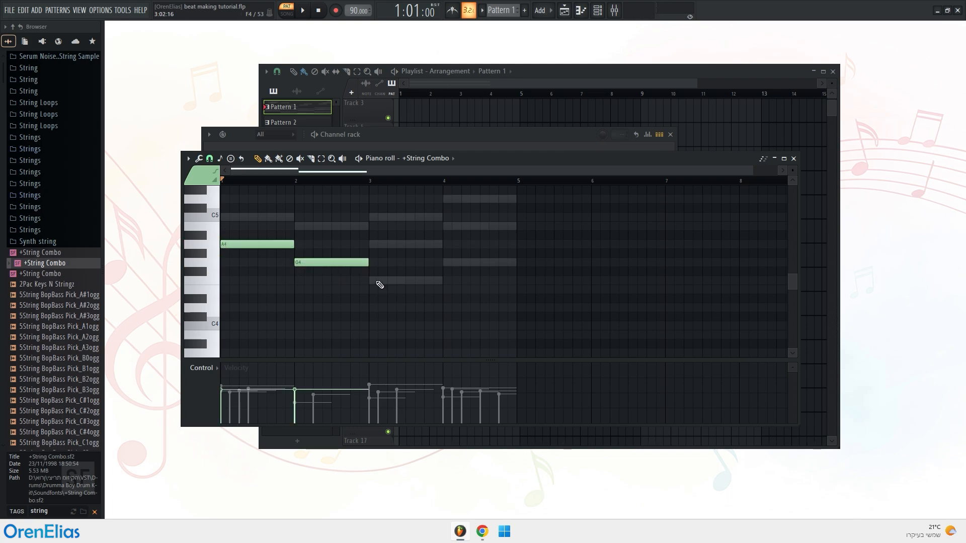
left_click(372, 280)
left_click(446, 262)
- Add upper full-bar string notes E5, B4, C5 and D5 in bars 1 to 4 and briefly play the pattern
scroll(382, 262, "up", 2)
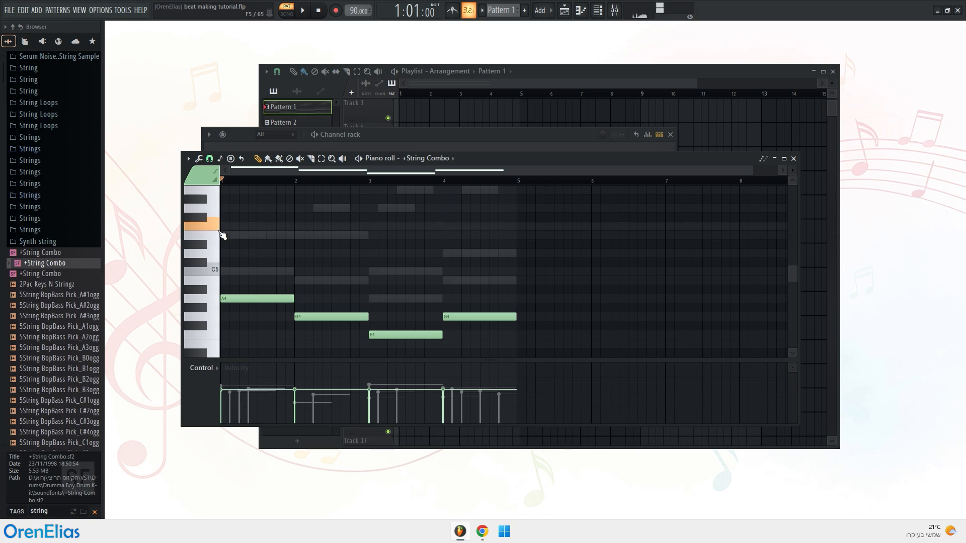
left_click(236, 235)
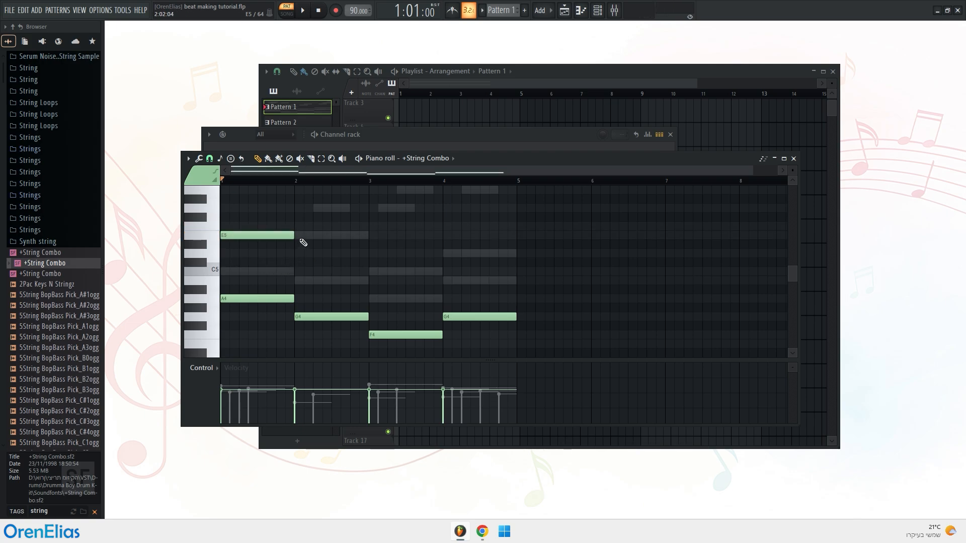
left_click(302, 235)
right_click(302, 236)
left_click(296, 281)
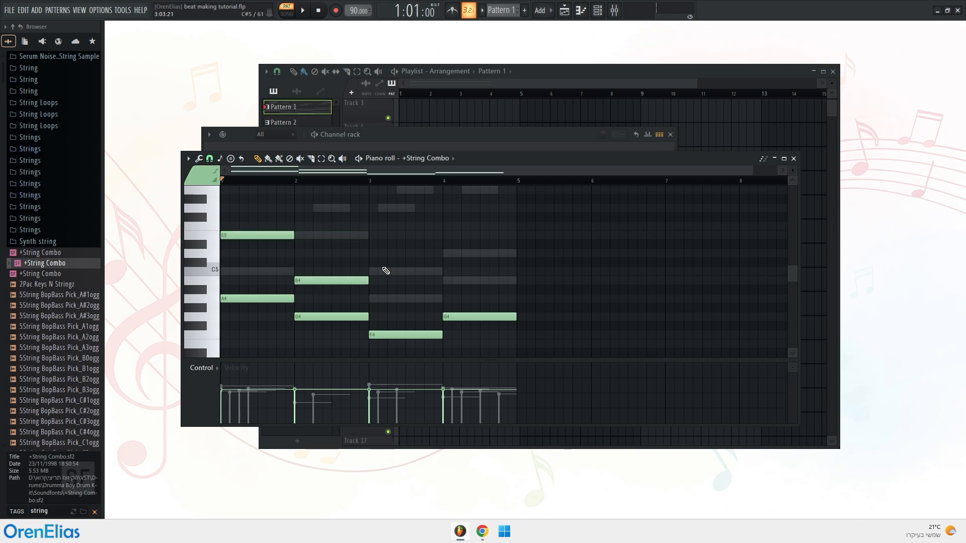
left_click(373, 272)
left_click(445, 254)
key("space")
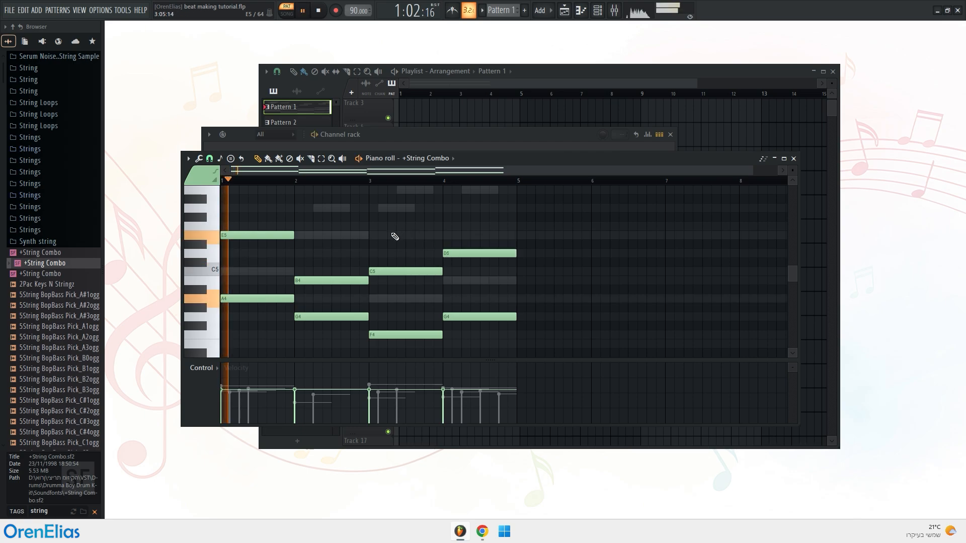
key("space")
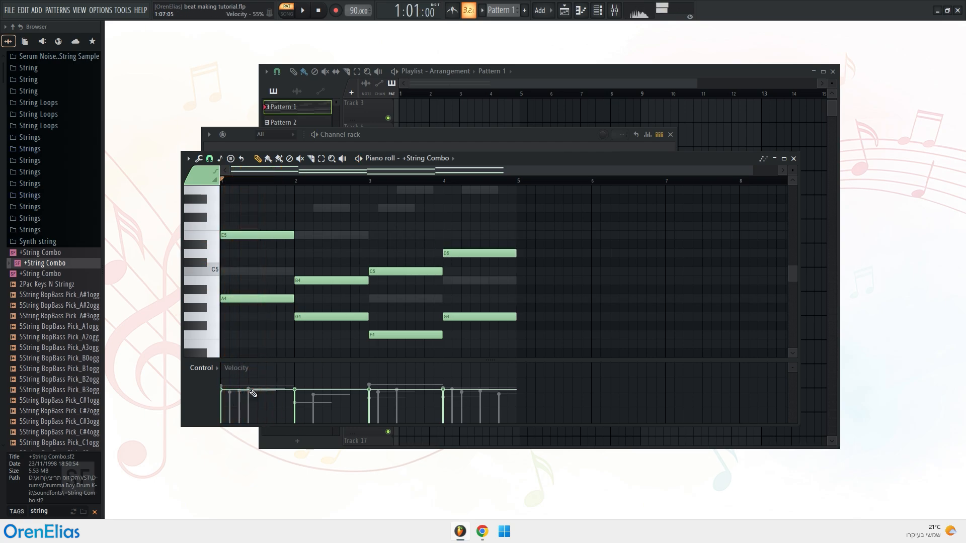
- Lower the velocities of the +String Combo notes in all four bars and play the pattern back
mouse_move(241, 398)
left_mouse_down()
mouse_move(239, 407)
mouse_move(296, 404)
left_mouse_up()
mouse_move(374, 405)
left_mouse_down()
mouse_move(431, 420)
mouse_move(444, 403)
left_mouse_up()
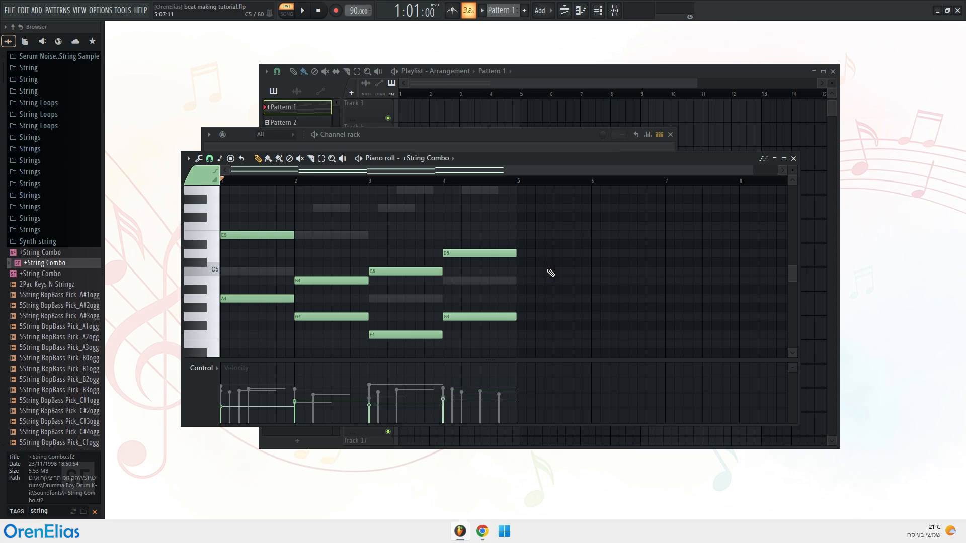
key("space")
scroll(540, 279, "down", 1)
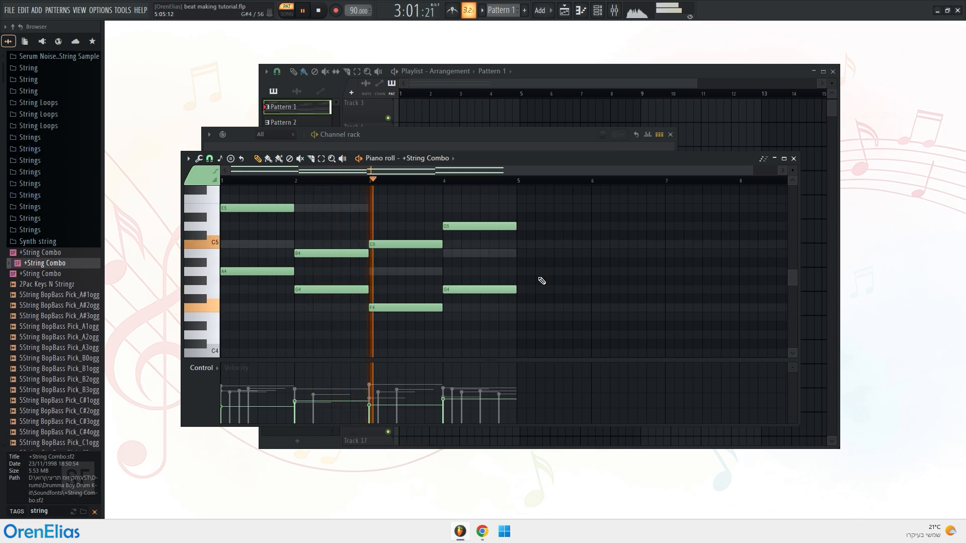
key("space")
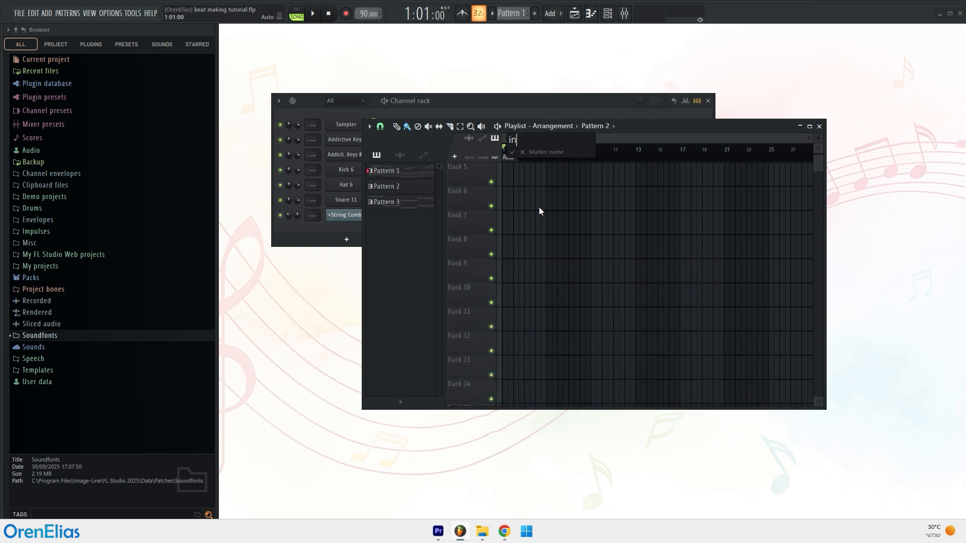
- Name the playlist time marker at bar 1 "intro"
type("tro")
key("Return")
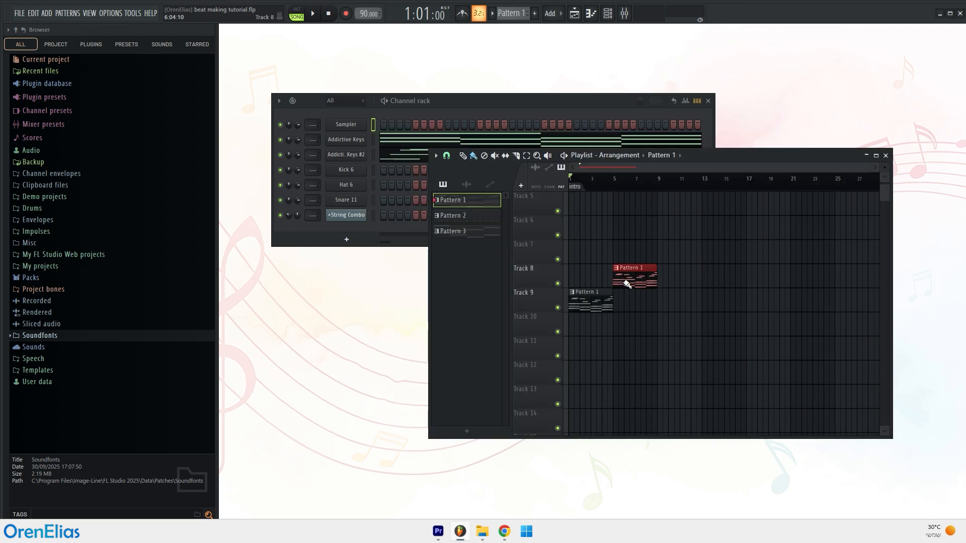
- Continue the Pattern 1 clips on Track 8 through bar 16 and place Pattern 2 clips on Track 10 across bars 5 to 16
left_click(699, 283)
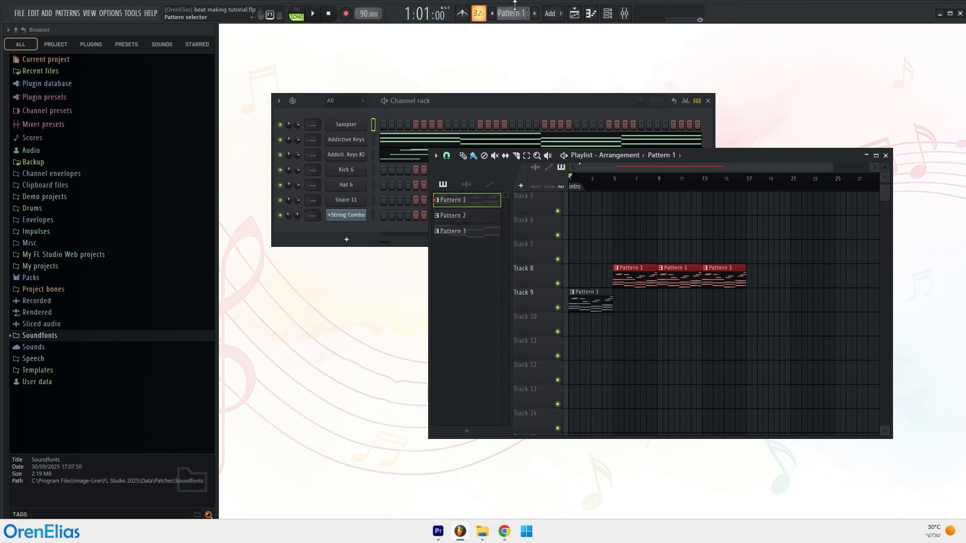
scroll(516, 13, "up", 1)
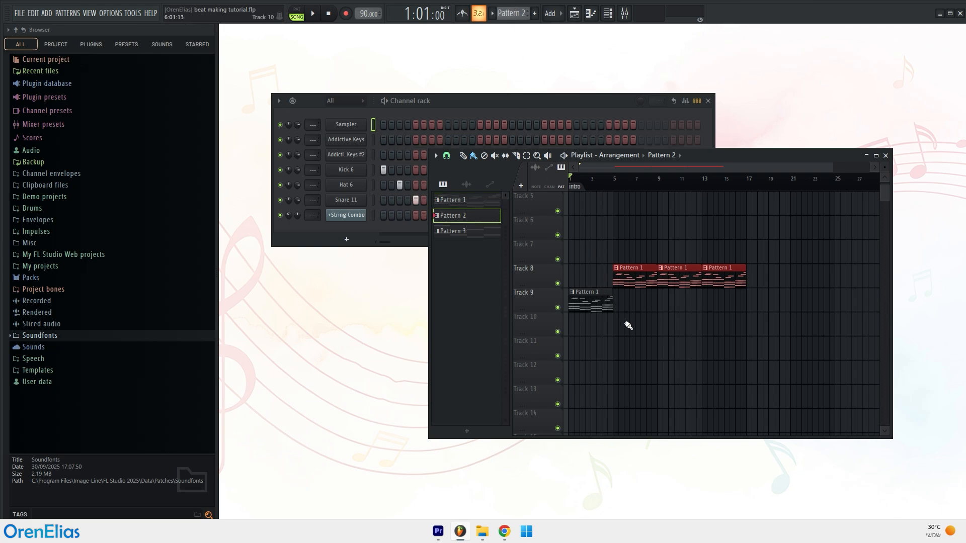
left_click_drag(622, 327, 726, 332)
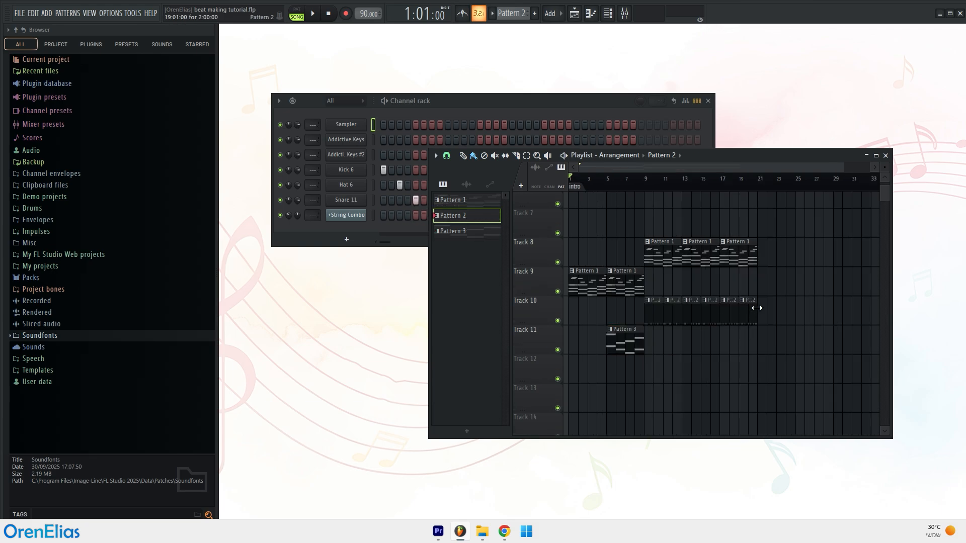
- Extend Tracks 8 and 10 through bar 24 and fill bars 25 to 32 with Pattern 1 on Track 9 and Pattern 2 on Track 11
left_click_drag(757, 308, 823, 285)
left_click(756, 255)
left_click(762, 255)
scroll(775, 261, "down", 1)
left_click(782, 308)
left_click_drag(794, 332, 854, 340)
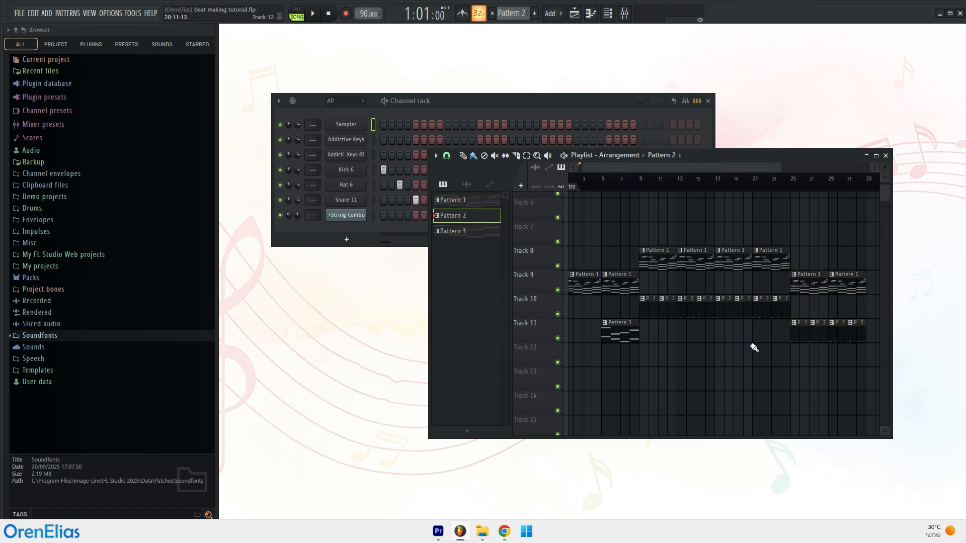
- Add a time marker named "verse1" at bar 9 of the playlist
scroll(626, 182, "down", 2)
right_click(626, 183)
left_click(636, 185)
type("verse")
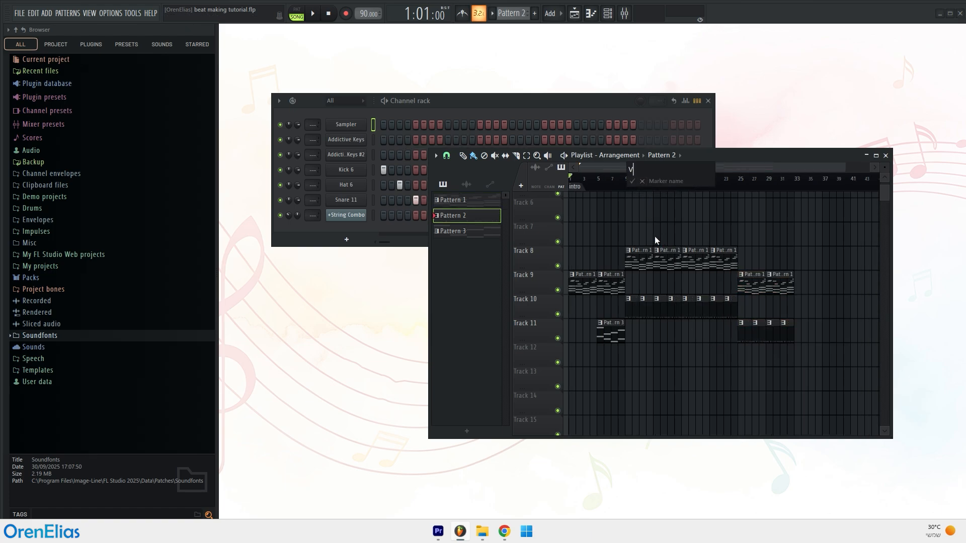
type("1")
key("Return")
- Add a time marker named "pizmon" at bar 25 and play the arrangement from the start
right_click(738, 182)
left_click(747, 187)
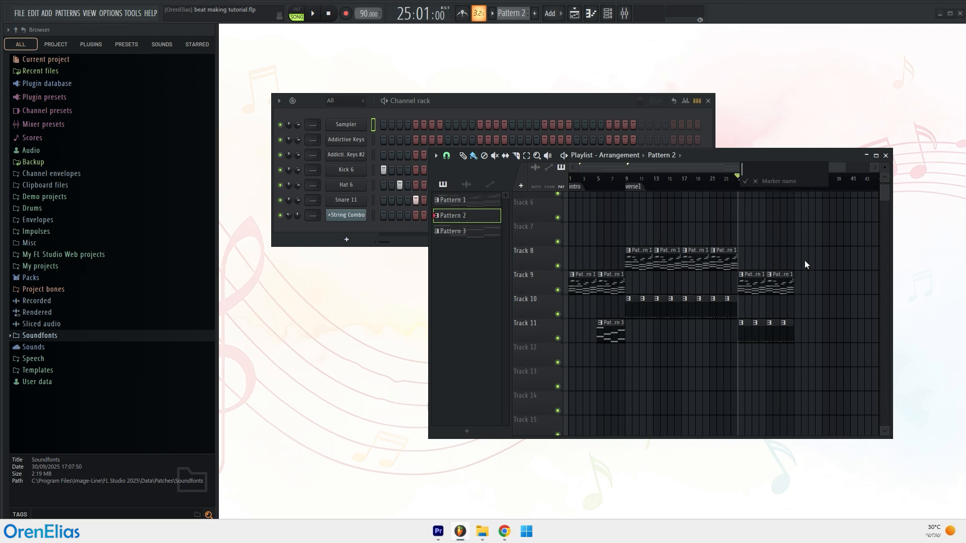
type("pizmon")
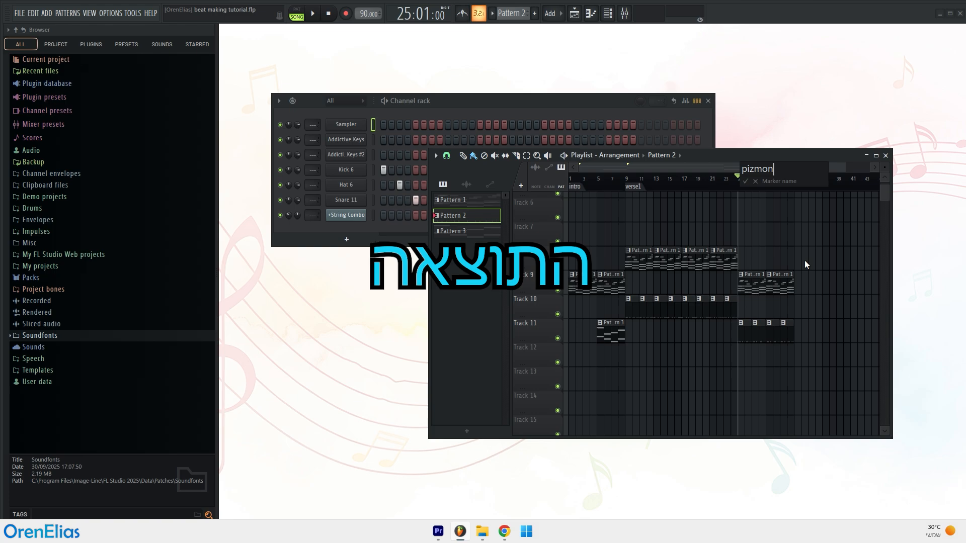
key("Return")
key("space")
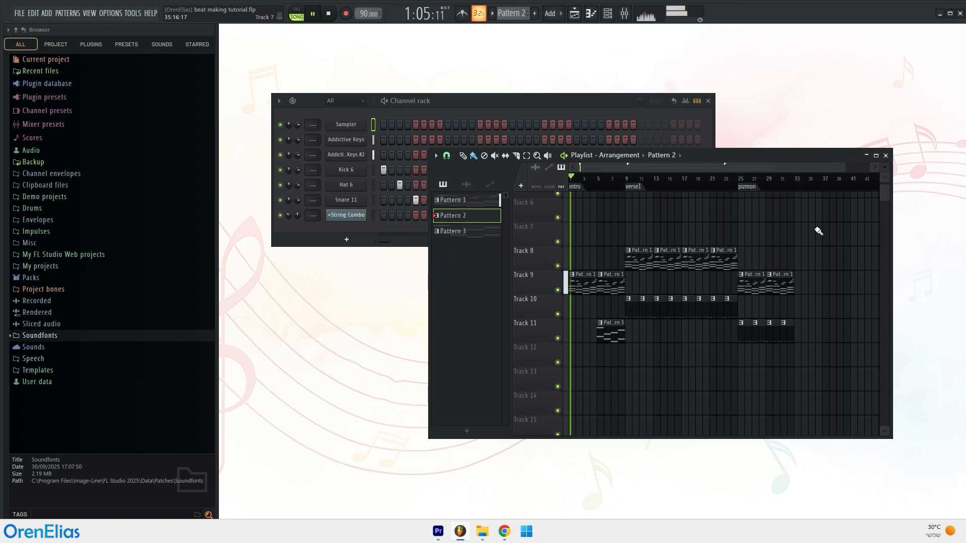